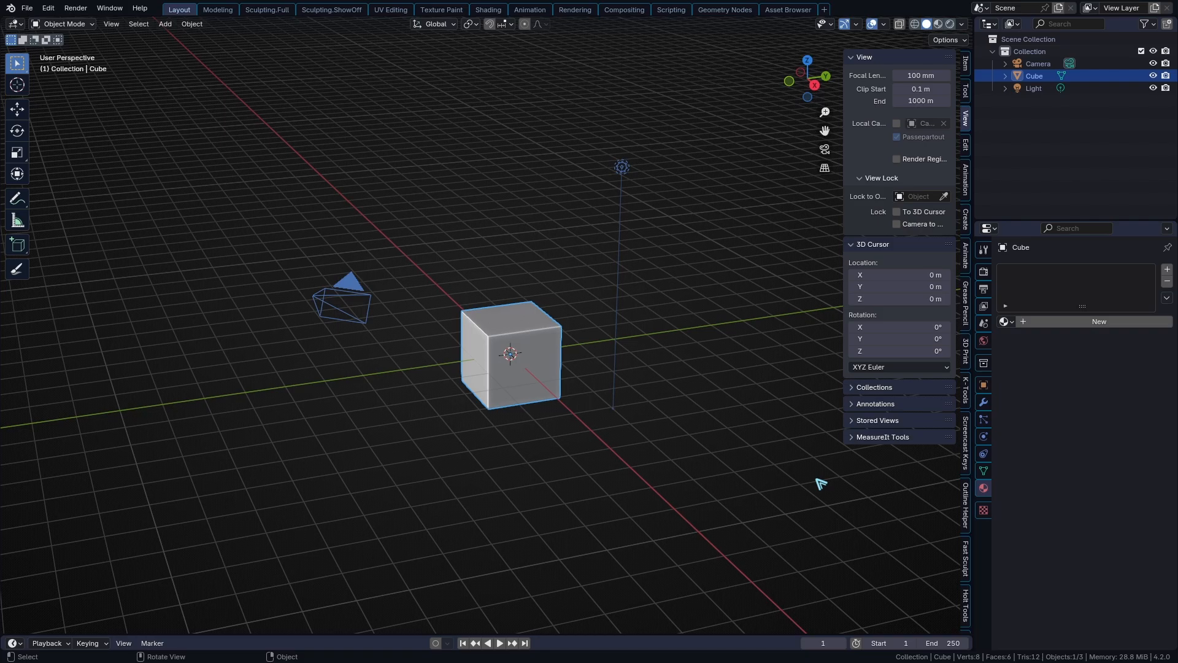
Put the cube into Sculpt Mode and try the move, rotate and scale transforms on it
key(ctrl+Tab)
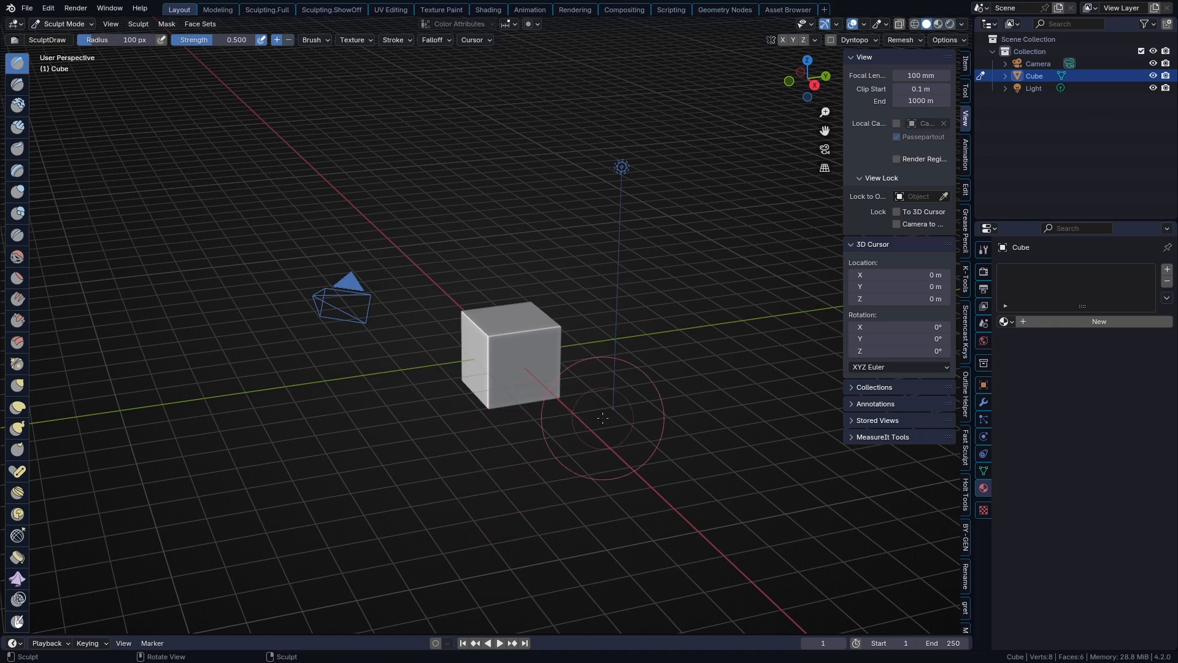
key(shift+g)
key(r)
key(s)
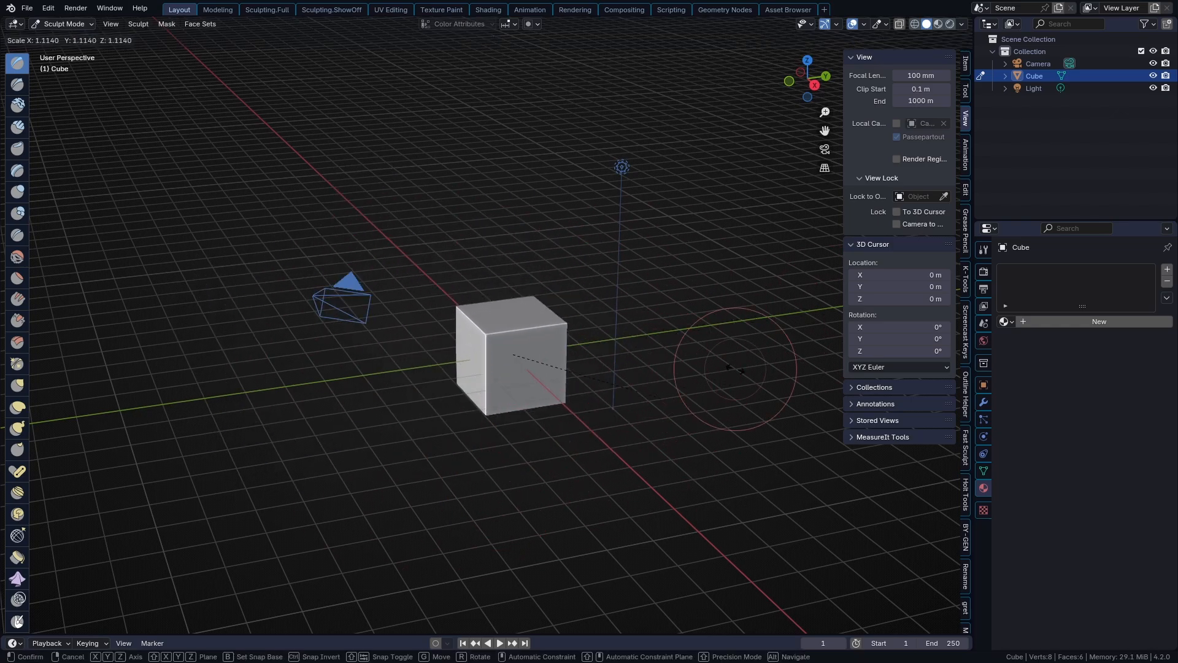
right_click(699, 351)
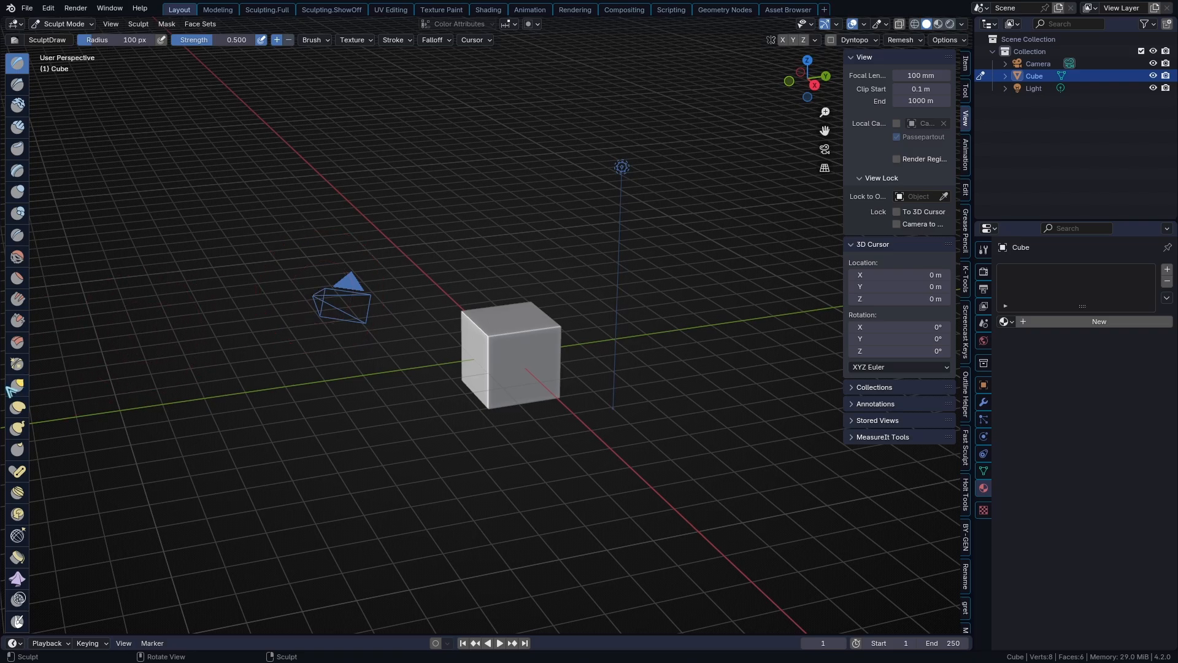
Put the cube into Edit Mode with its whole mesh selected
scroll(18, 405, down, 15)
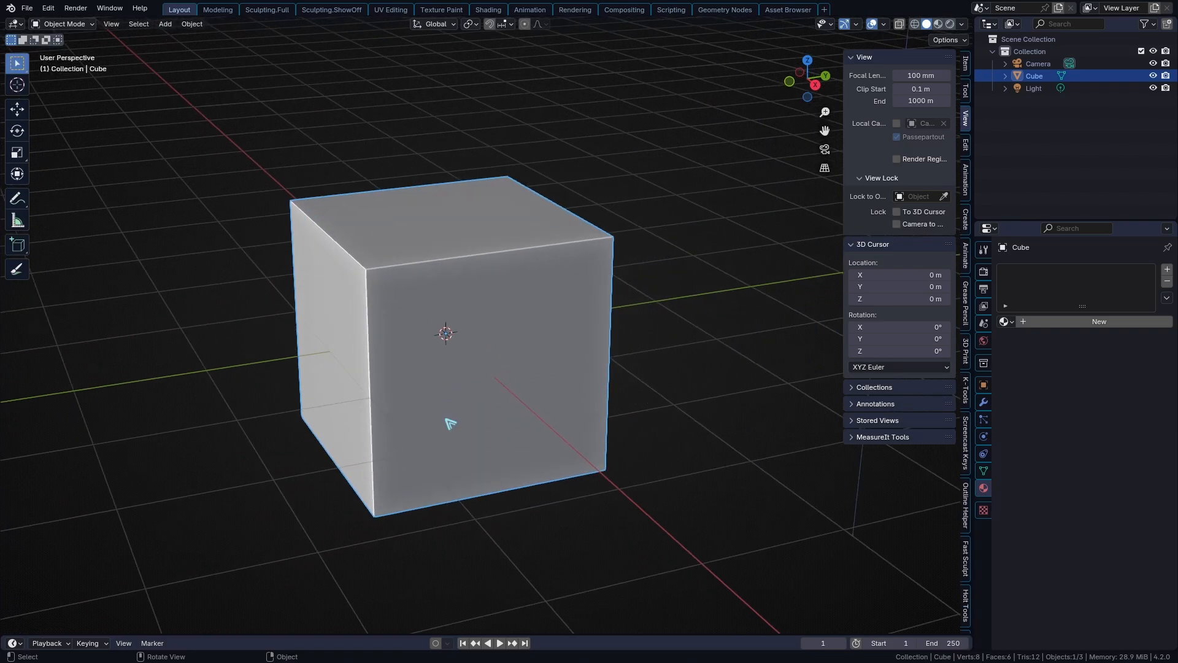
mouse_move(412, 391)
shift+middle_down()
mouse_move(435, 427)
mouse_move(468, 408)
shift+middle_up()
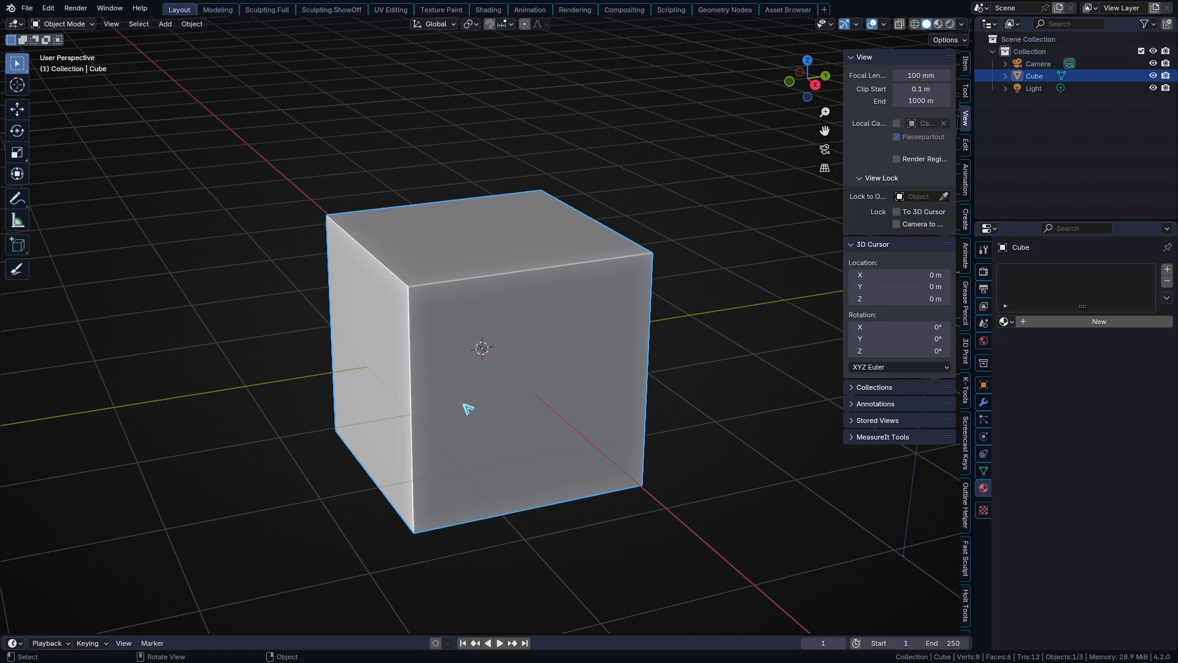
key(Tab)
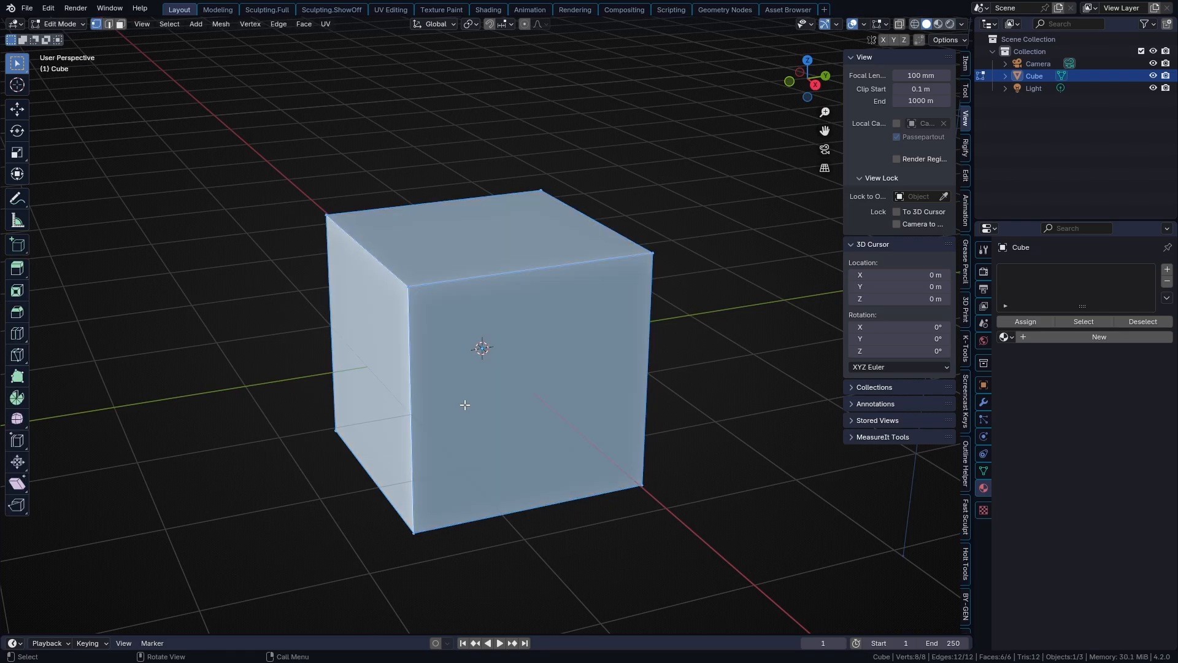
shift+middle_drag(463, 402, 476, 398)
Assign the shortcut Shift Ctrl F7 to the Subdivide edge operation and use it to subdivide the cube
click(220, 25)
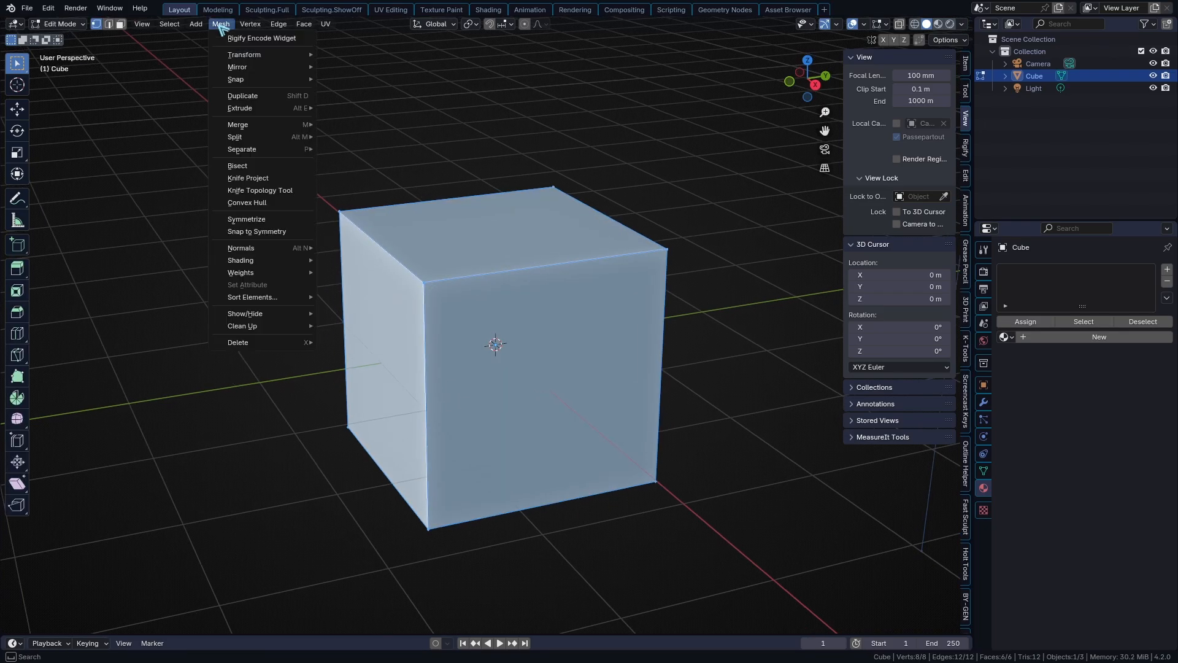
mouse_move(278, 25)
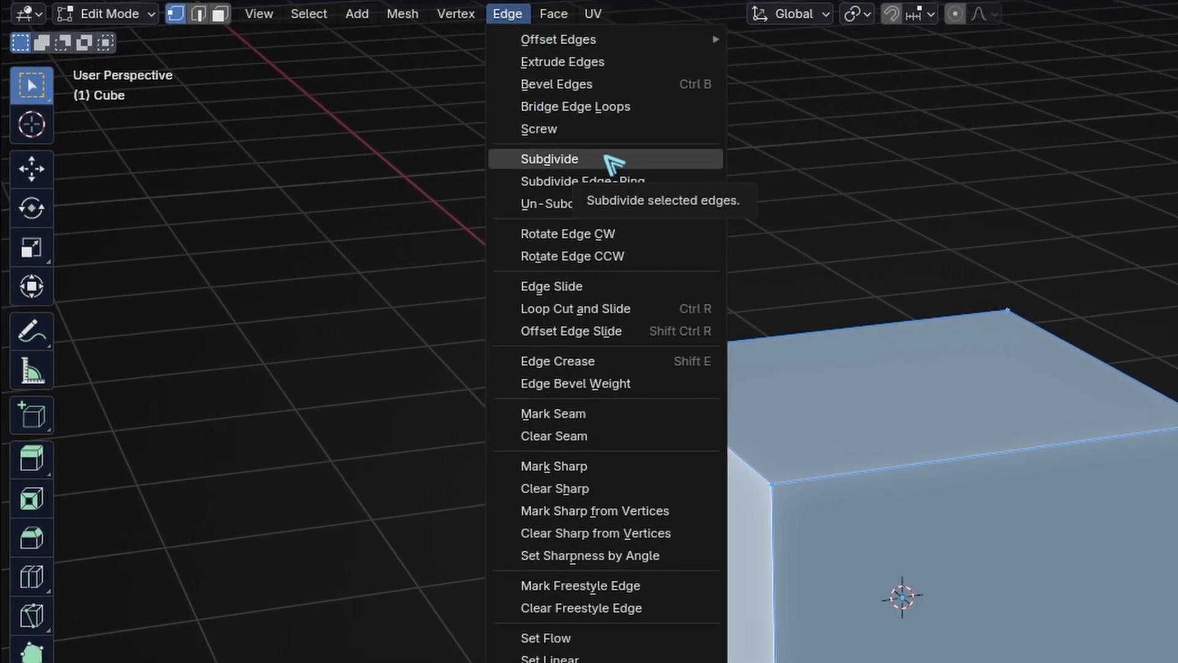
right_click(634, 158)
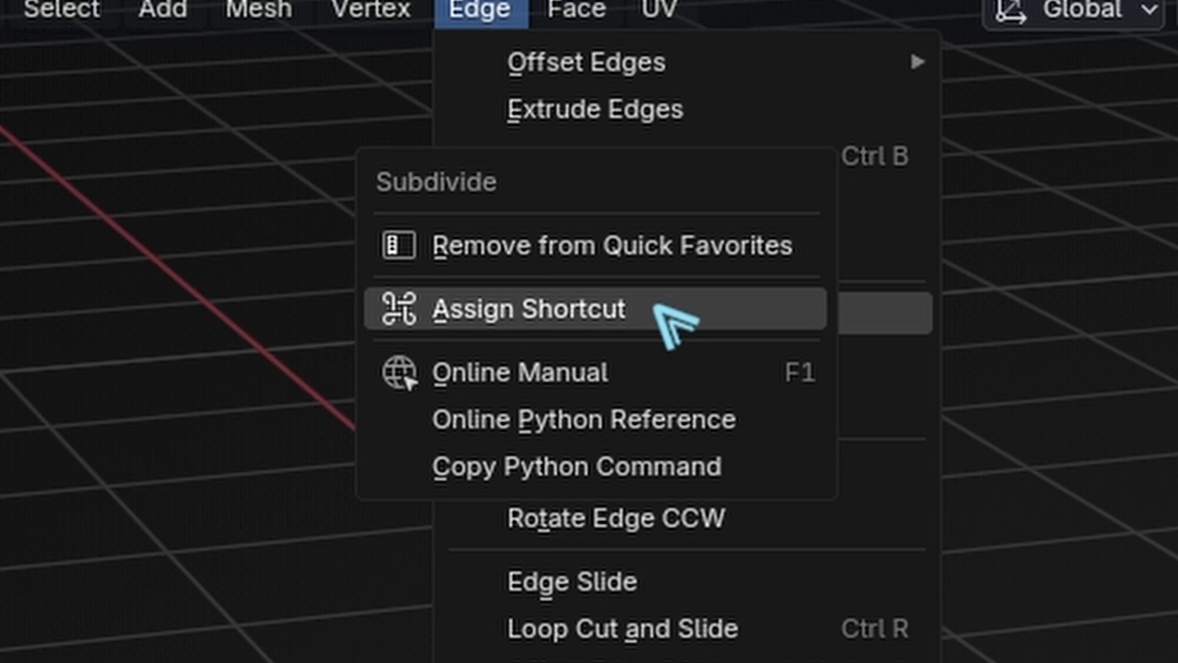
click(613, 309)
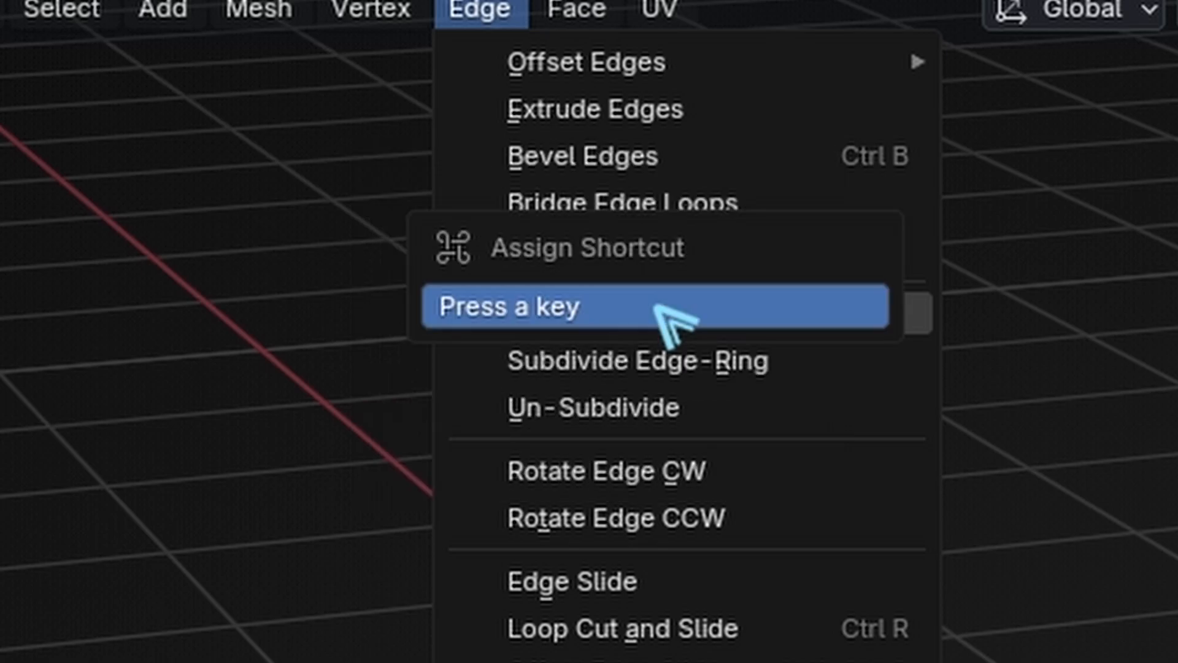
key(ctrl+shift+F7)
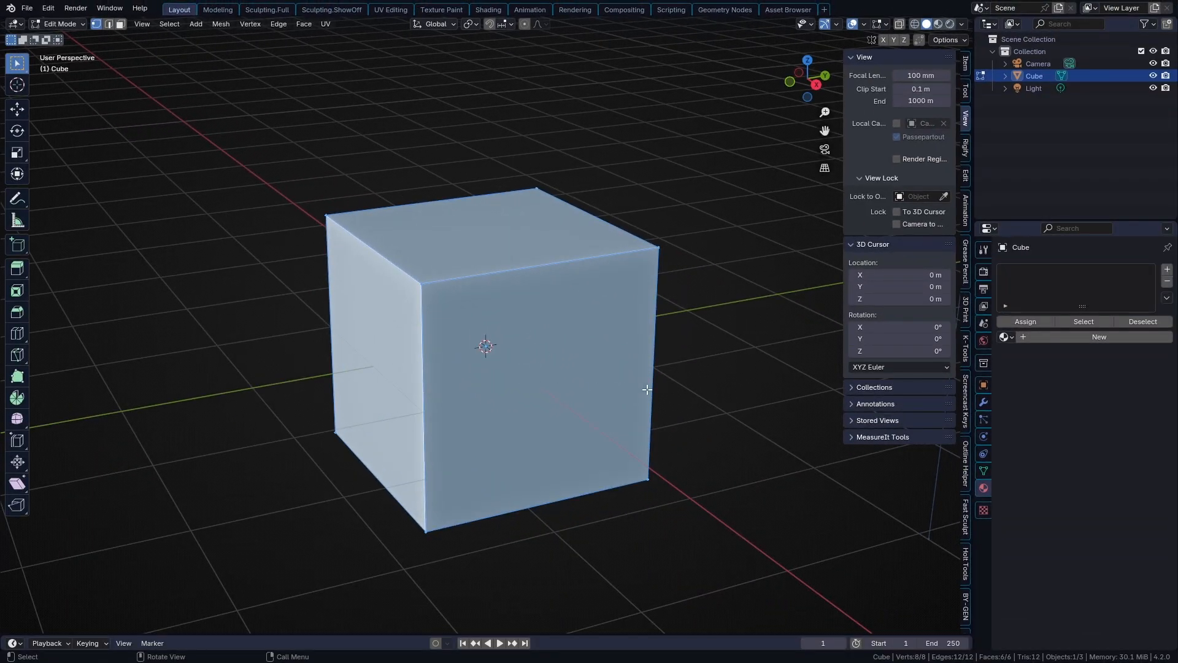
key(ctrl+shift+F7)
middle_drag(661, 332, 650, 392)
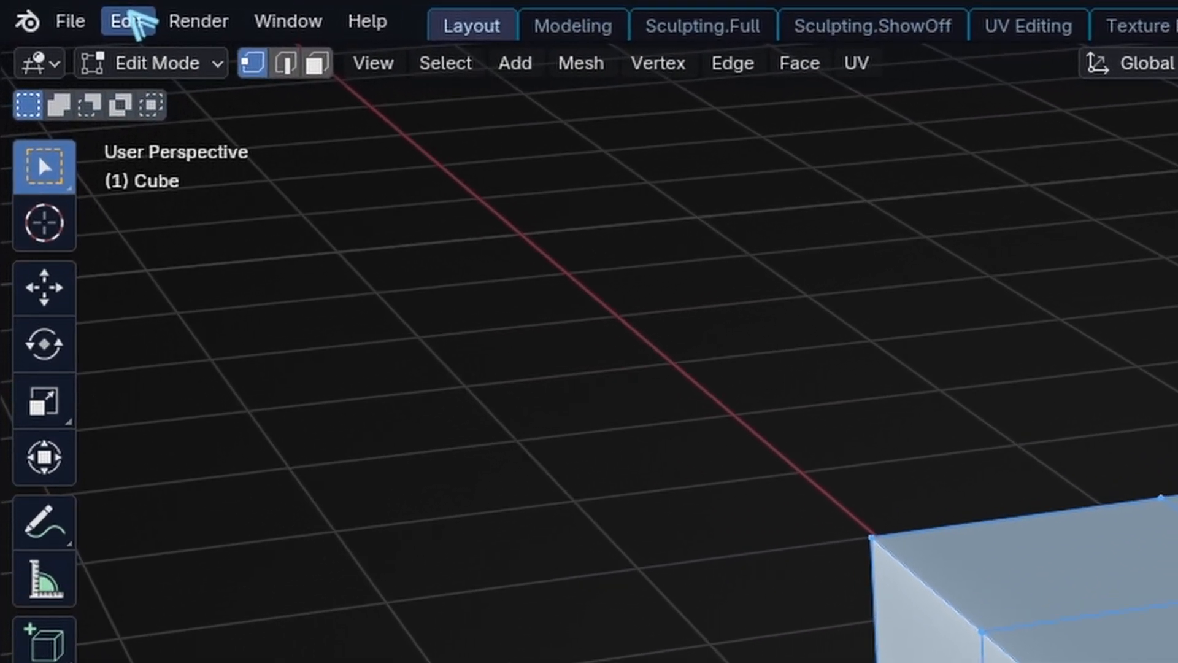
Search the keymap preferences for the key binding "shift f7" and remove the custom Subdivide shortcut
click(48, 7)
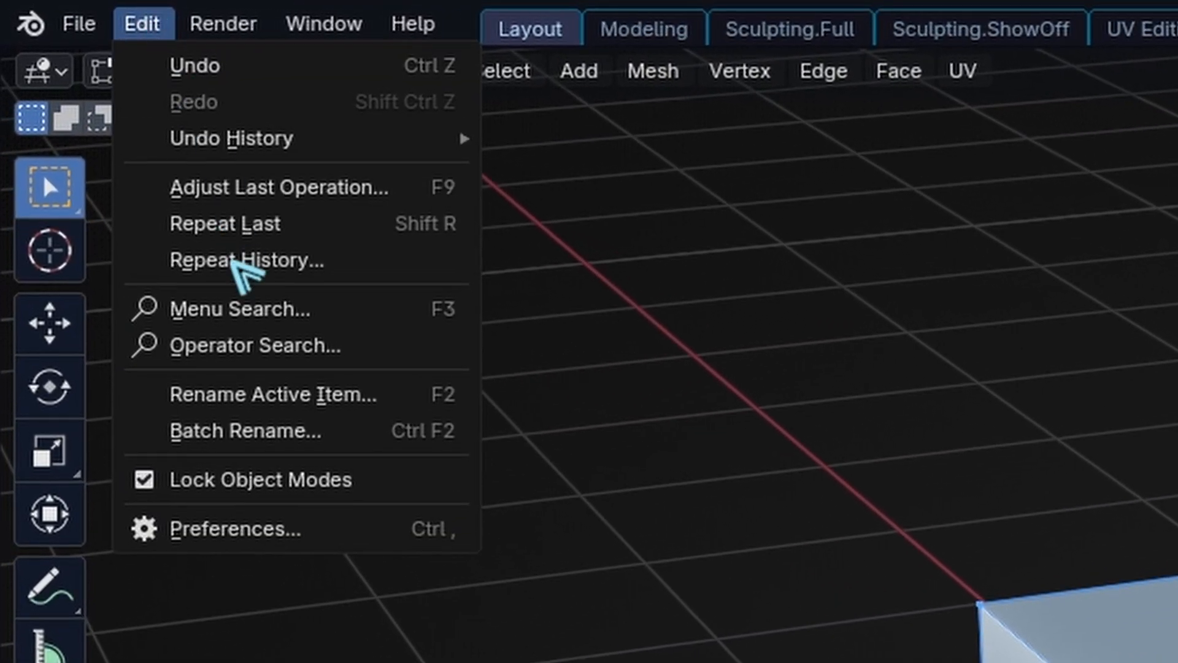
click(252, 534)
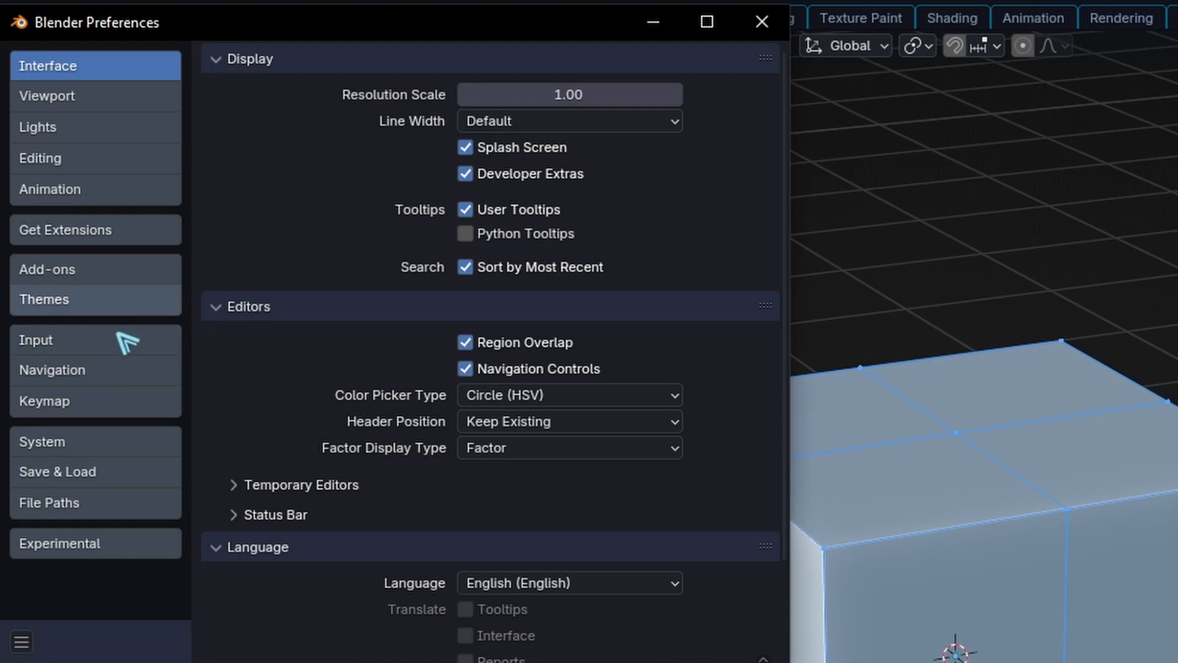
click(44, 401)
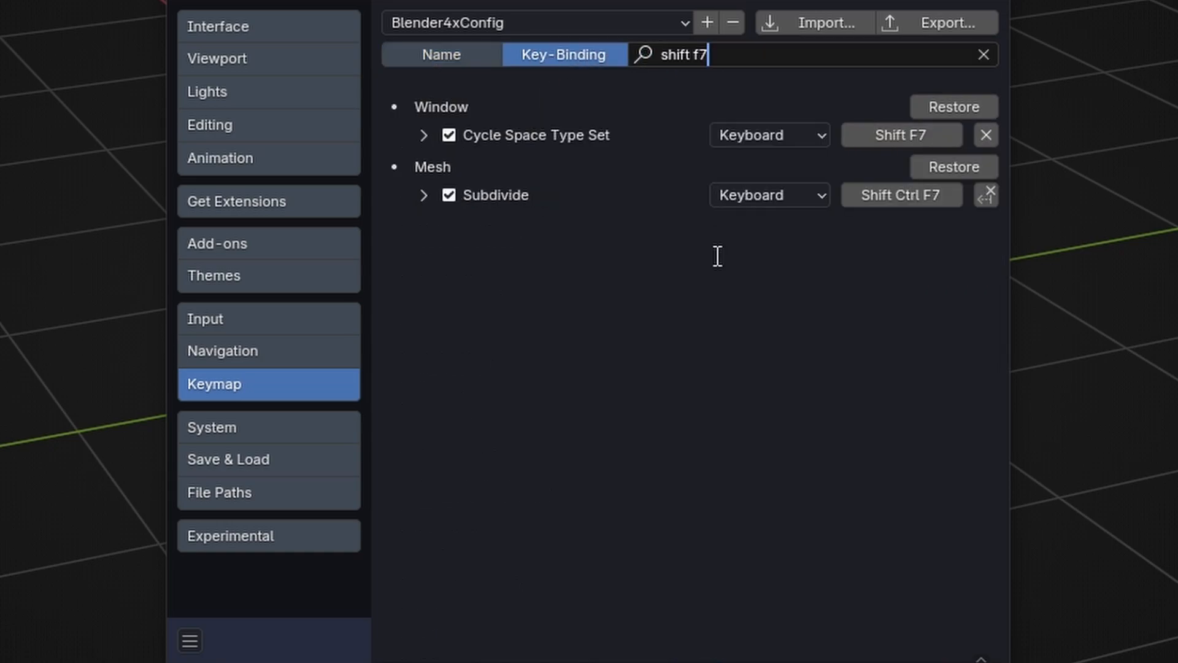
key(Return)
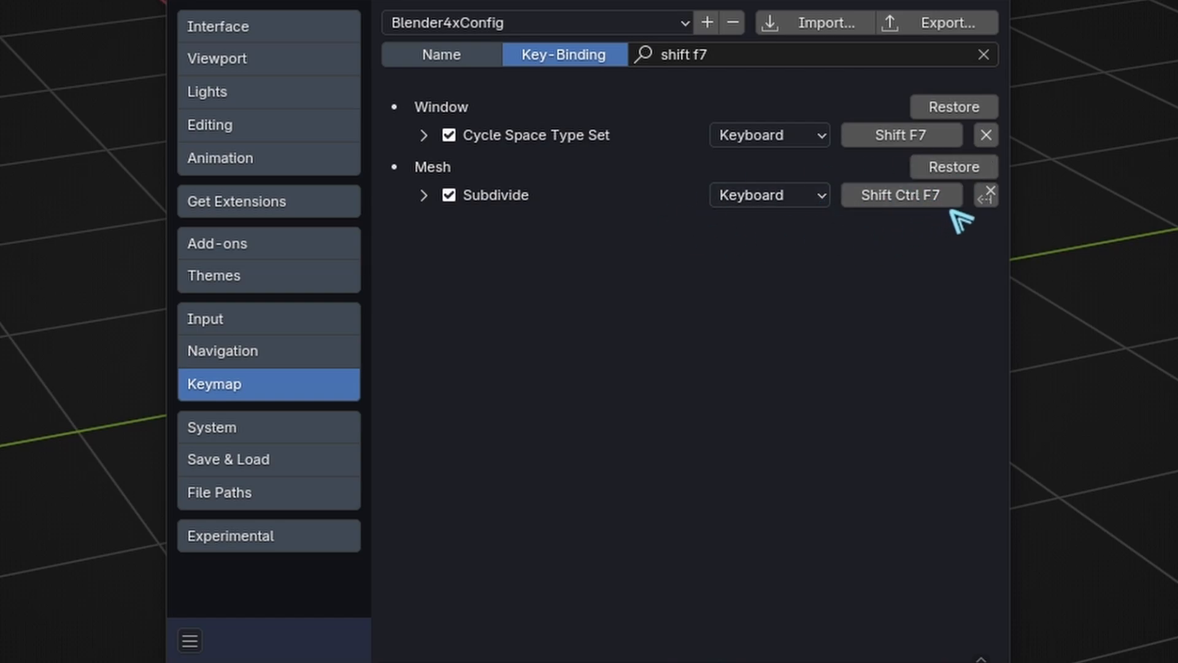
click(986, 195)
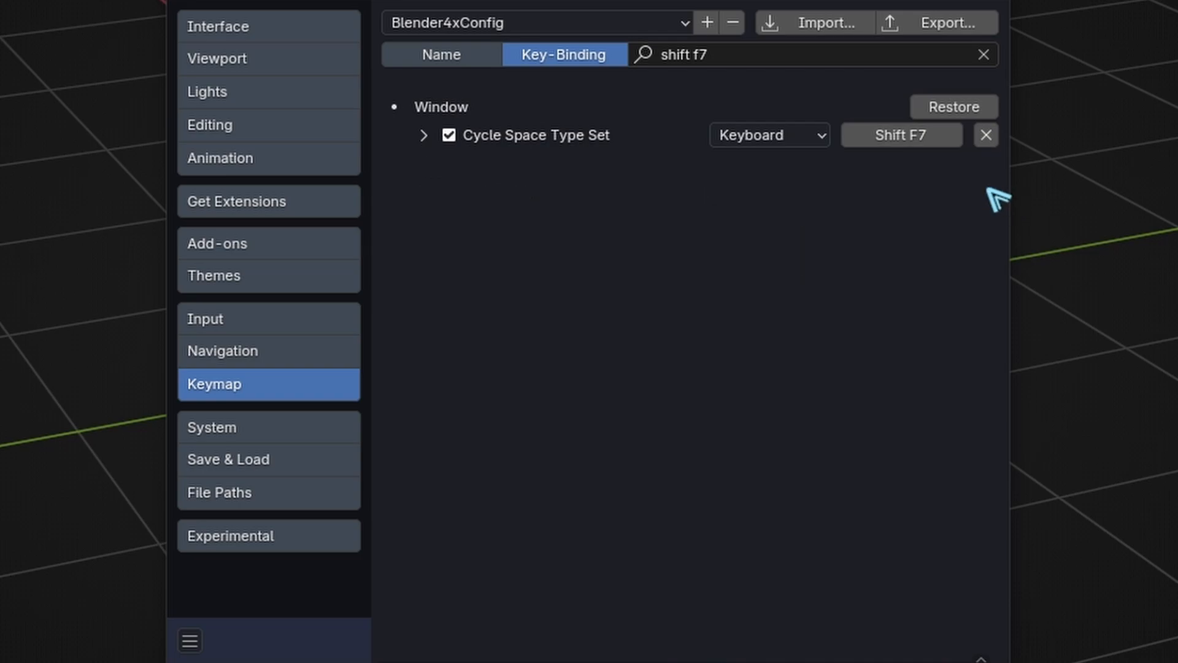
Reset the keymap filter to an empty search by name and expand the Sculpt keymap under 3D View
click(737, 58)
key(BackSpace)
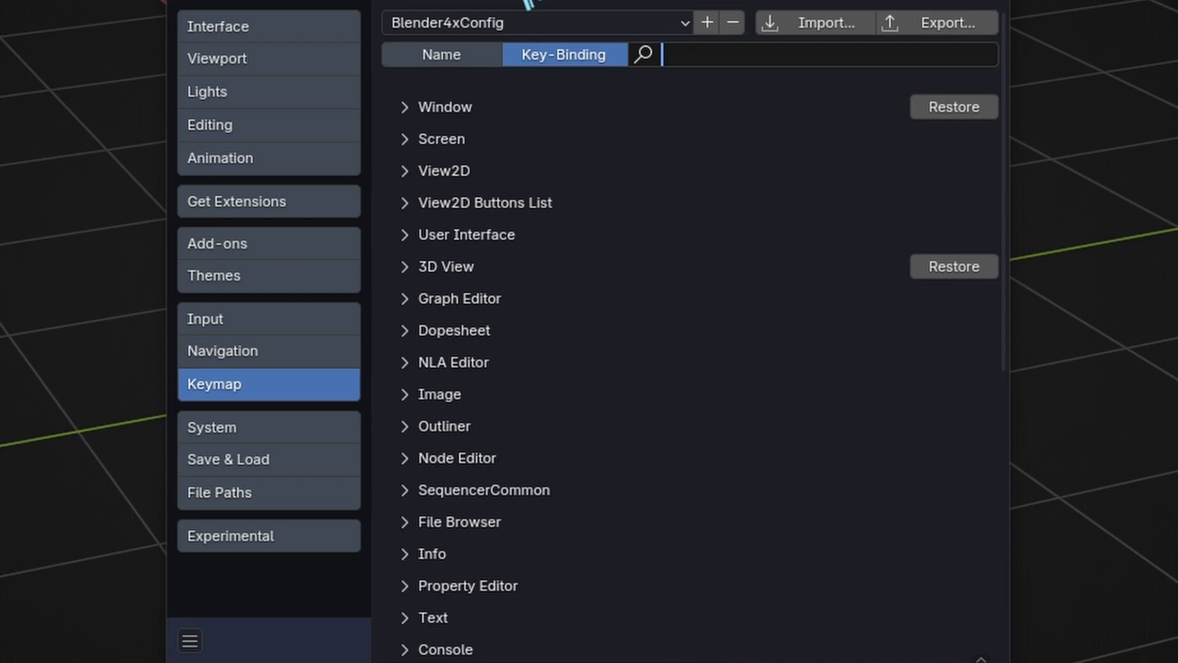
click(466, 56)
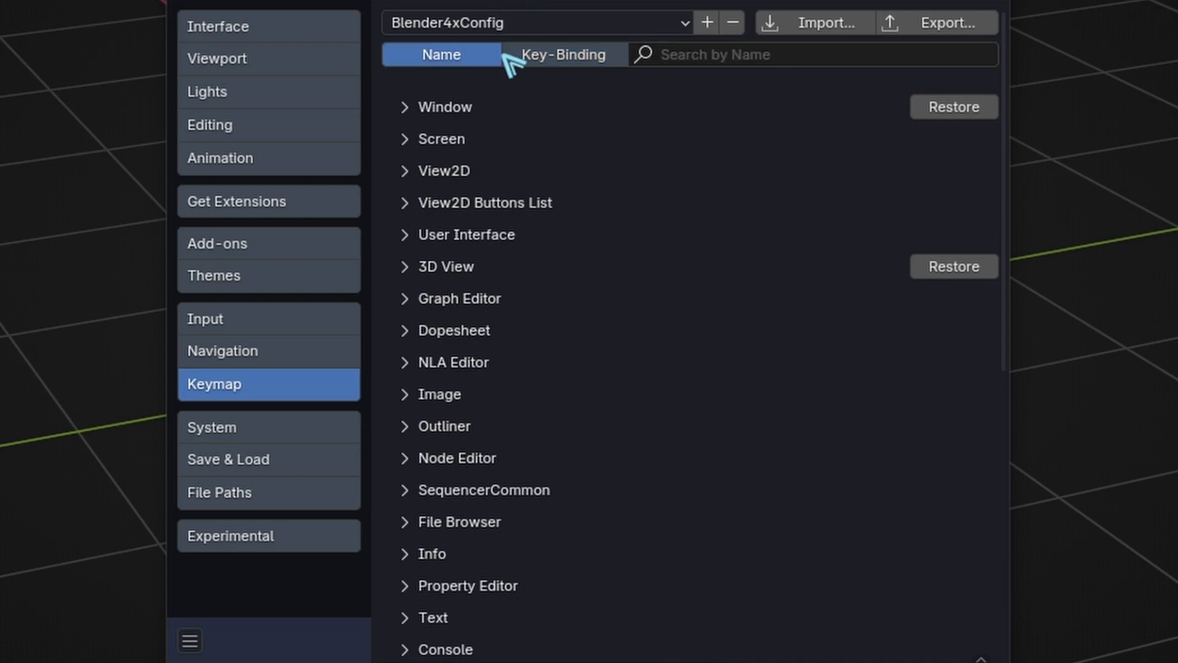
click(410, 267)
scroll(443, 296, down, 3)
scroll(447, 300, down, 3)
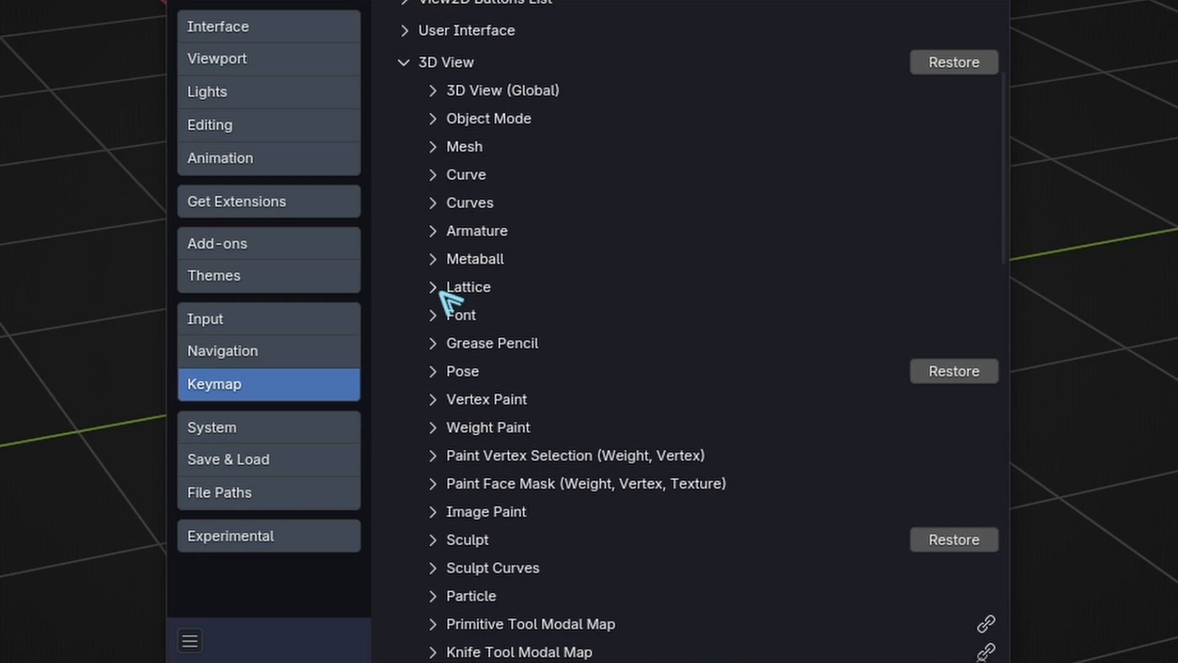
scroll(450, 301, down, 3)
click(443, 446)
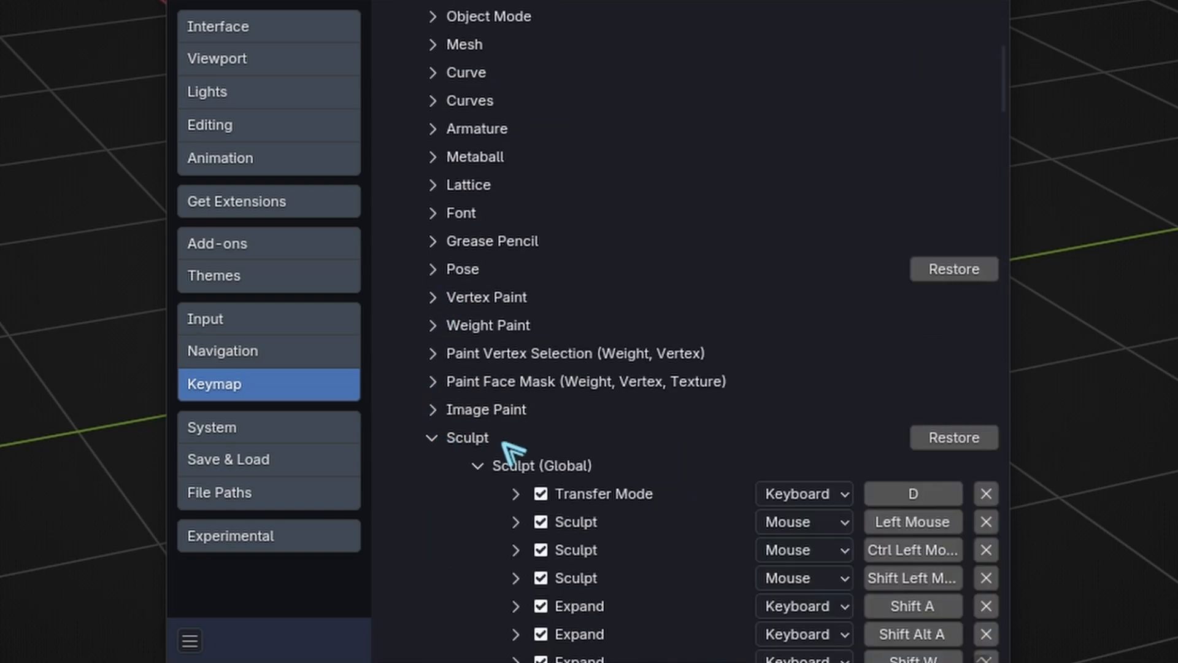
Collapse the Move entry in the Sculpt (Global) keymap and add a new shortcut entry at the end of that list
scroll(642, 471, down, 20)
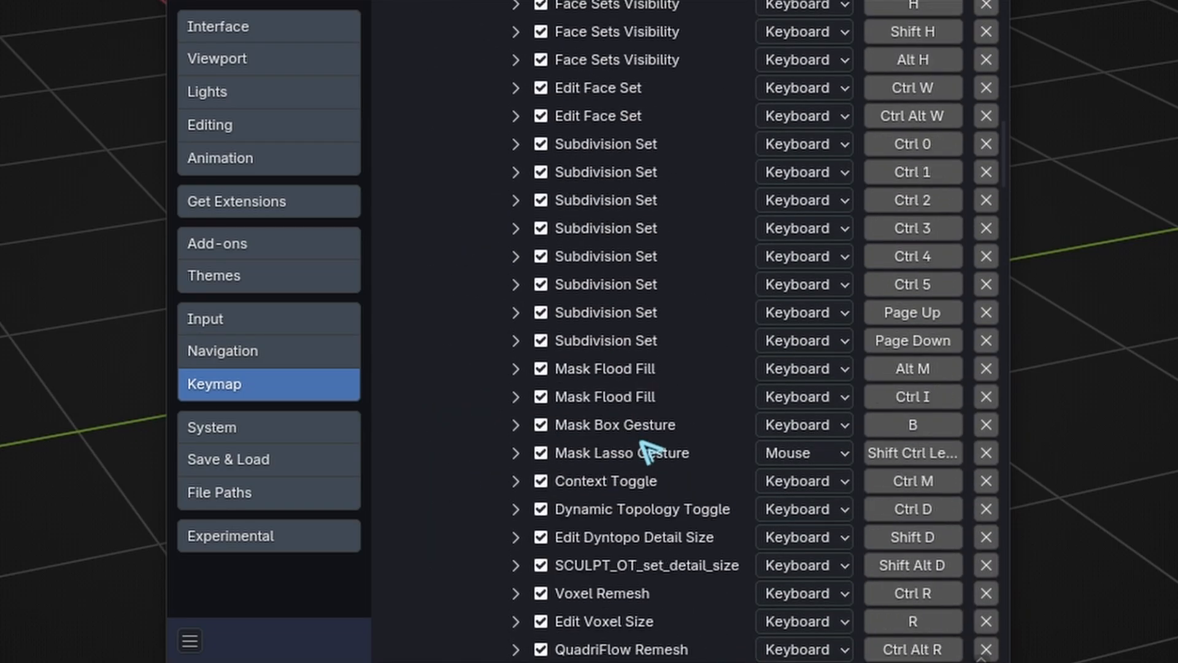
scroll(632, 410, down, 20)
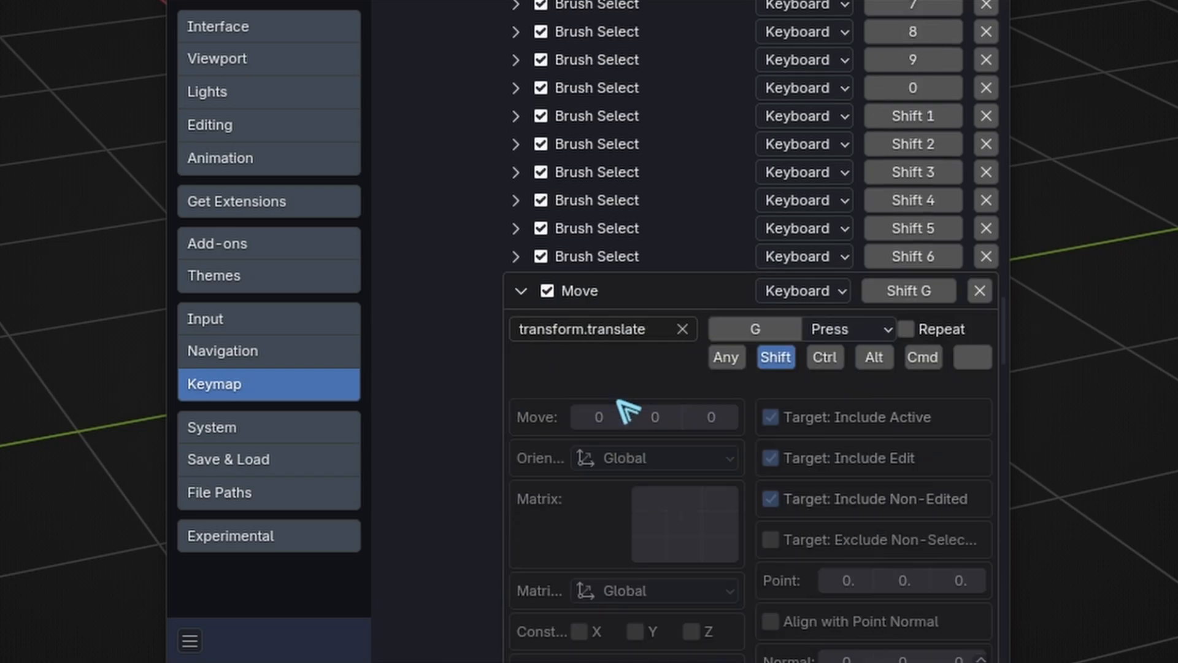
scroll(622, 413, up, 5)
click(517, 437)
scroll(555, 446, down, 2)
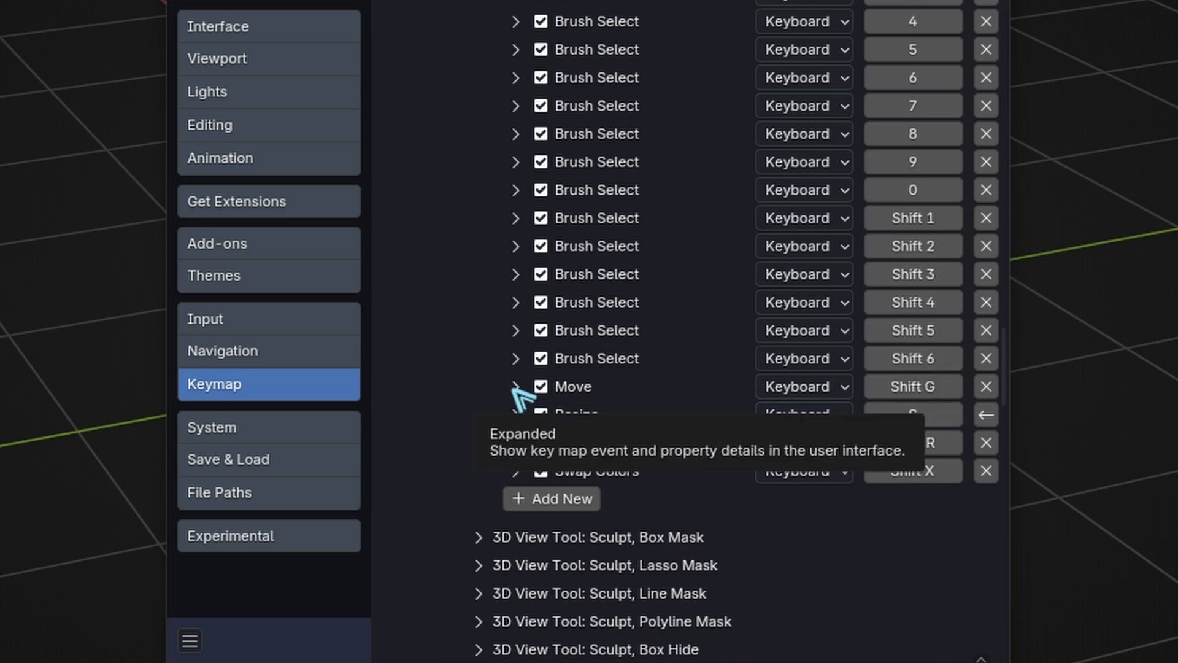
click(554, 499)
scroll(620, 469, down, 3)
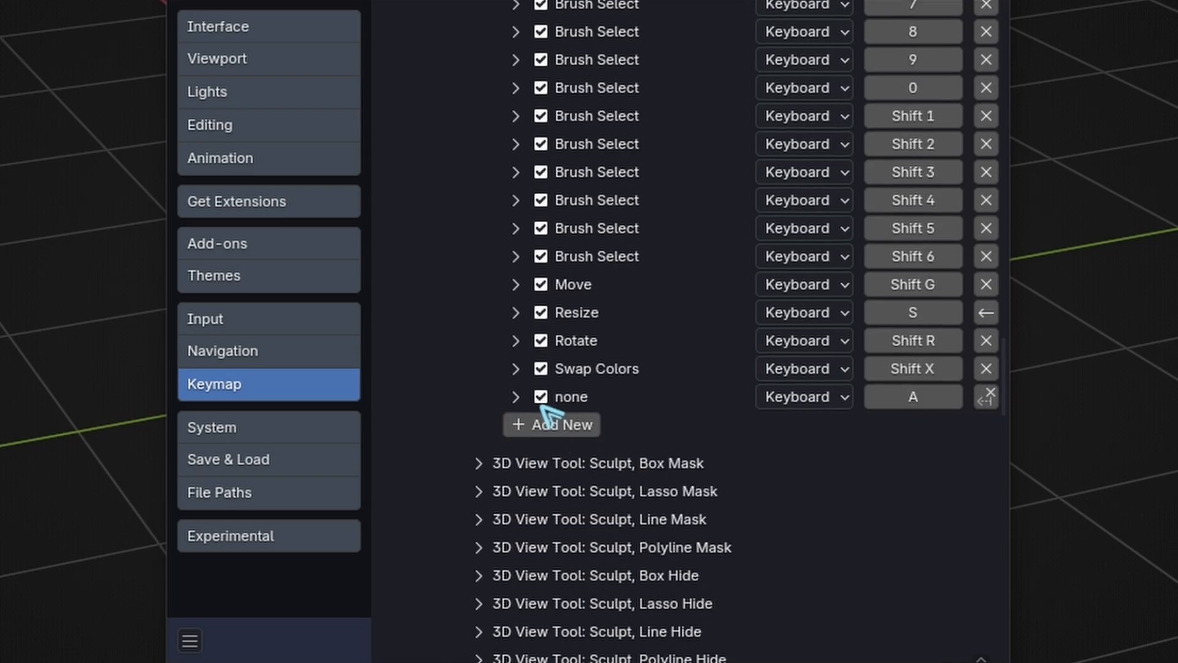
Set the new Sculpt keymap entry's operator to transform.resize and review its options
click(521, 405)
scroll(715, 402, down, 2)
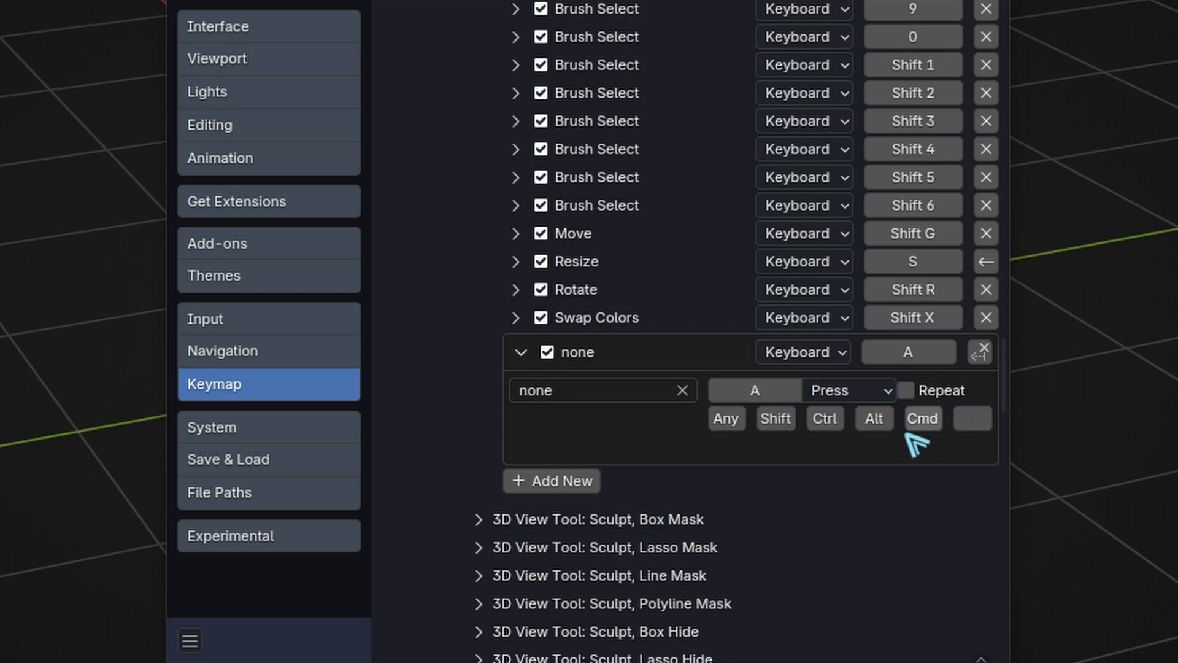
click(667, 389)
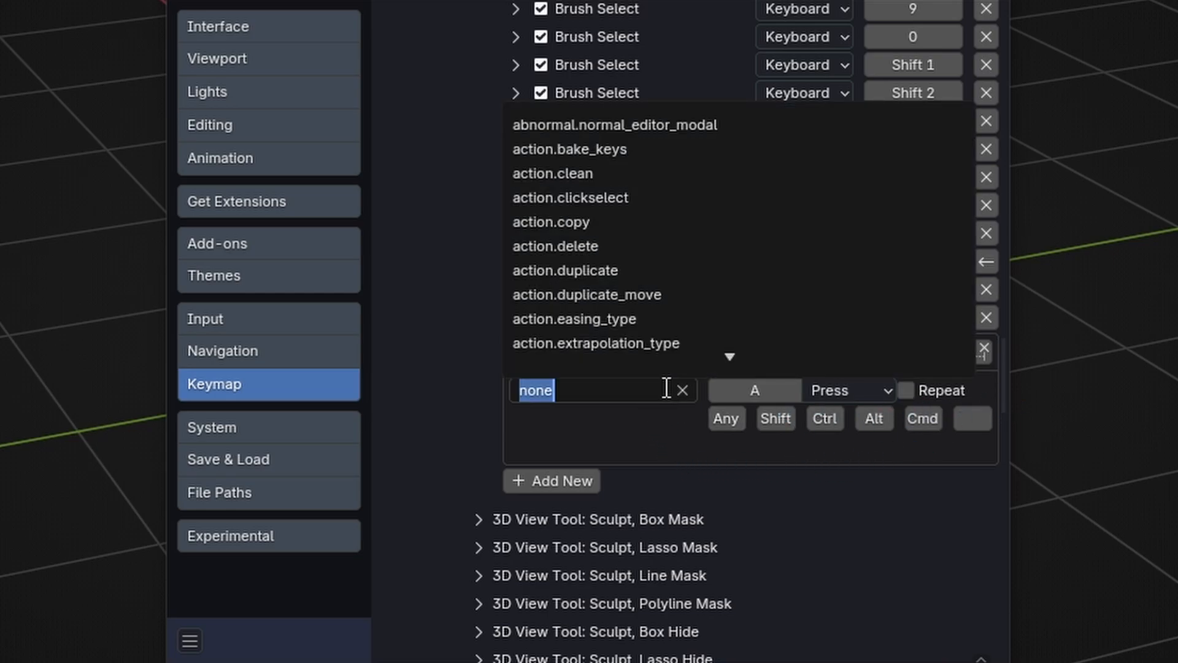
text(resize)
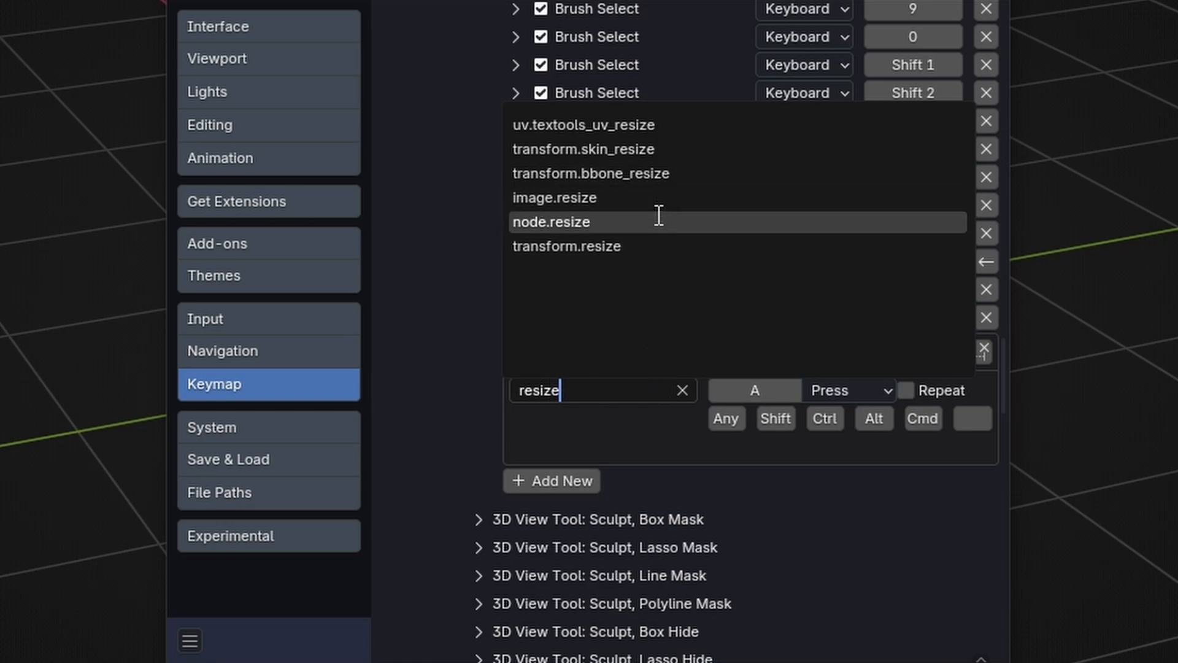
click(596, 246)
scroll(584, 448, down, 8)
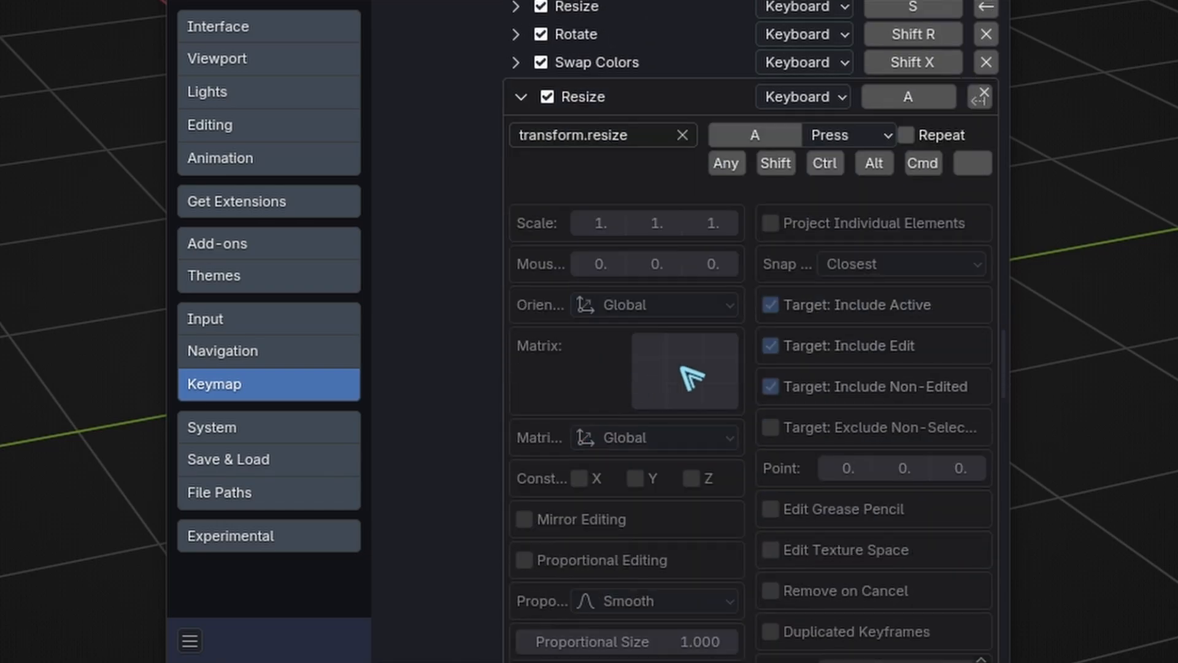
scroll(743, 368, down, 10)
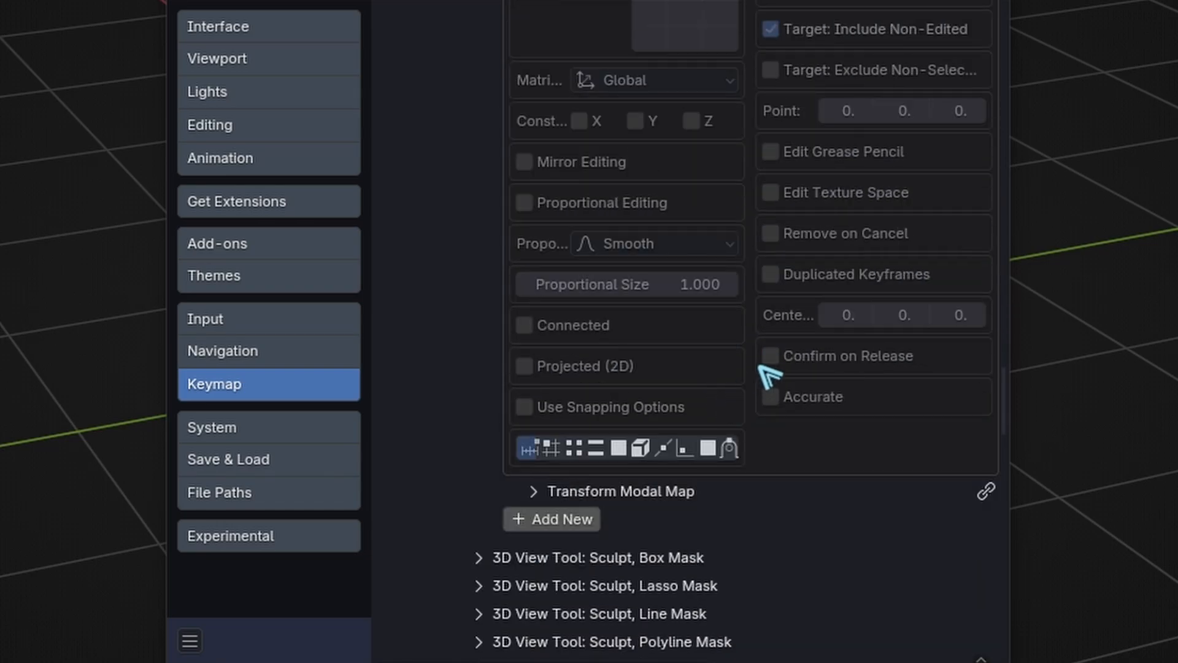
scroll(755, 399, up, 10)
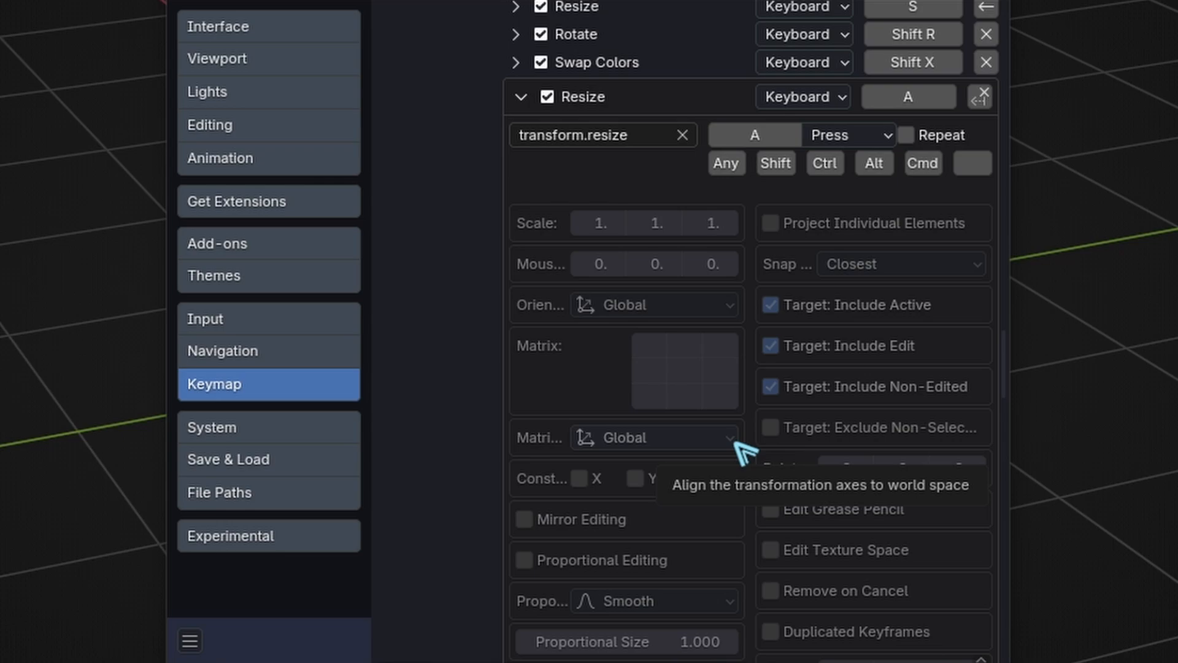
Set the new Resize entry's key binding to F7 with the Shift and Ctrl modifiers
click(755, 135)
key(ctrl)
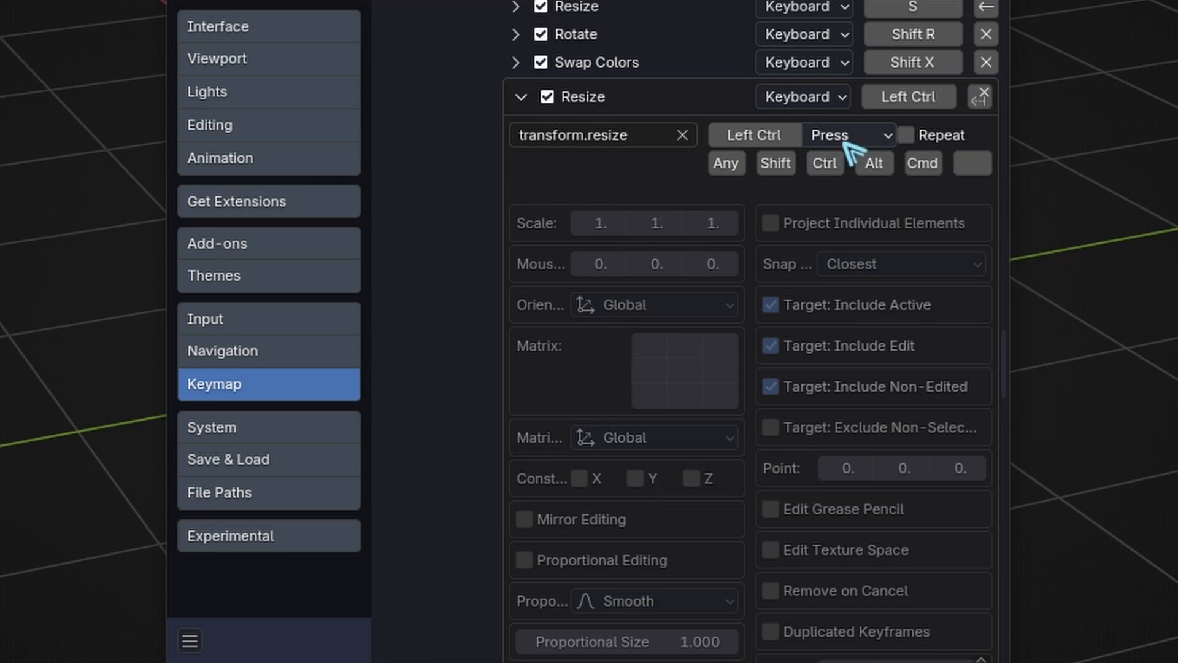
click(763, 133)
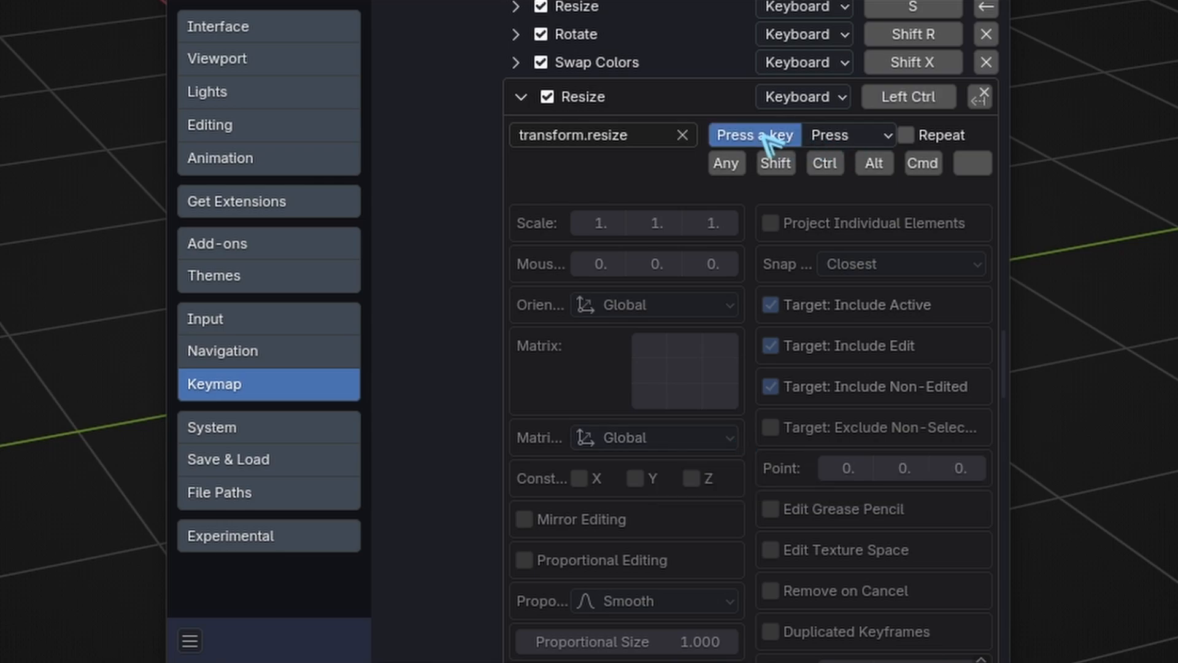
key(F7)
click(776, 164)
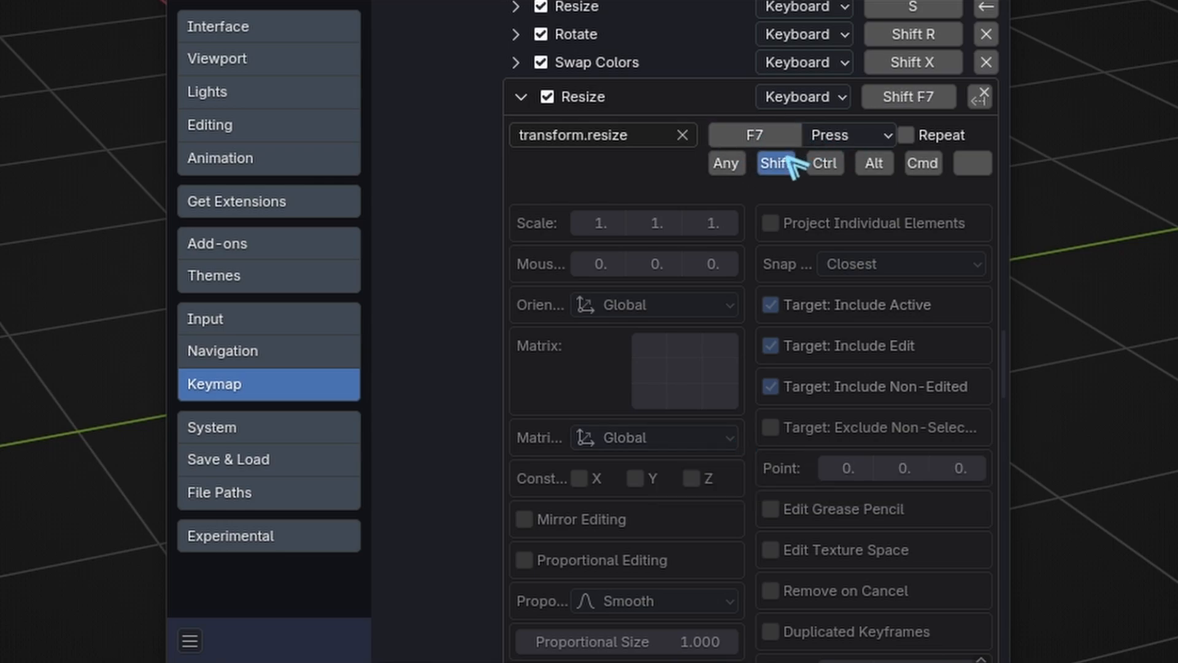
click(825, 163)
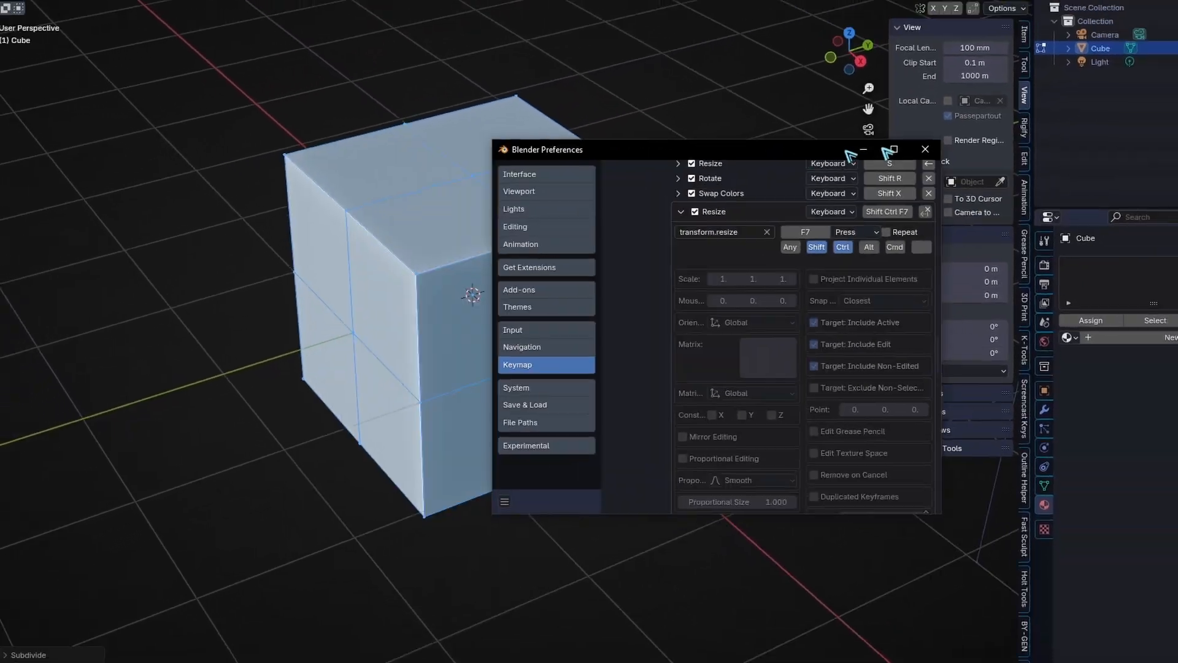
Switch the cube to Sculpt Mode and try the new Shift Ctrl F7 Resize shortcut on it, cancelling the scaling
drag(845, 151, 1126, 118)
shift+middle_drag(484, 130, 376, 215)
key(ctrl+Tab)
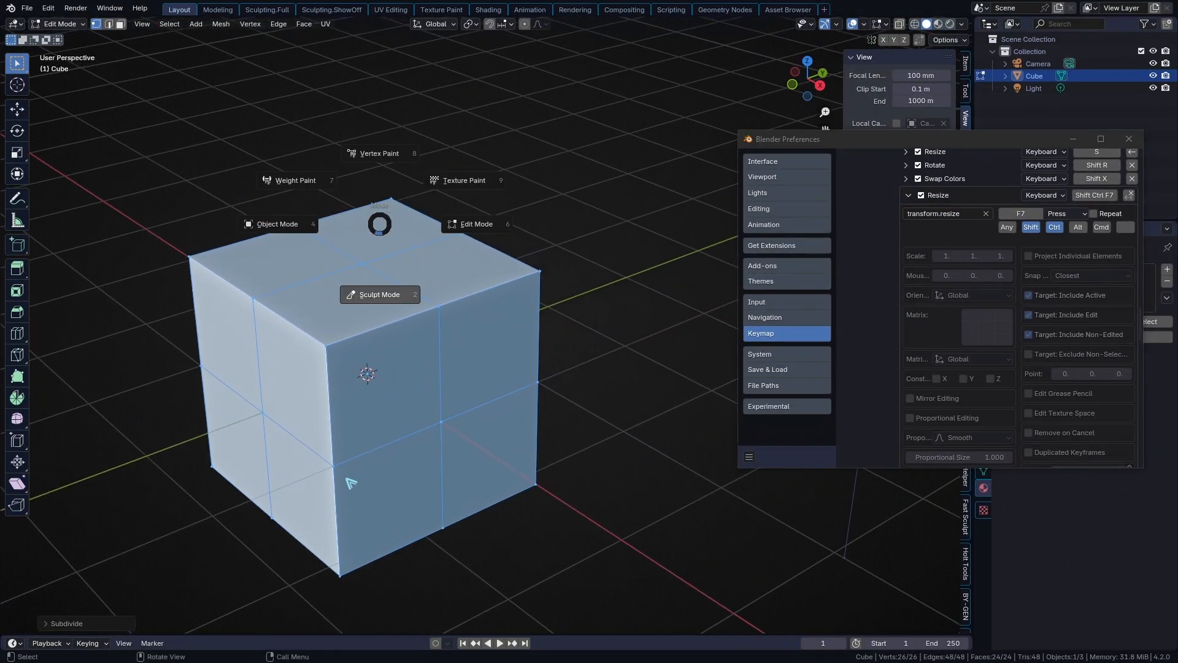
click(339, 501)
middle_drag(379, 307, 396, 301)
key(ctrl+shift+F7)
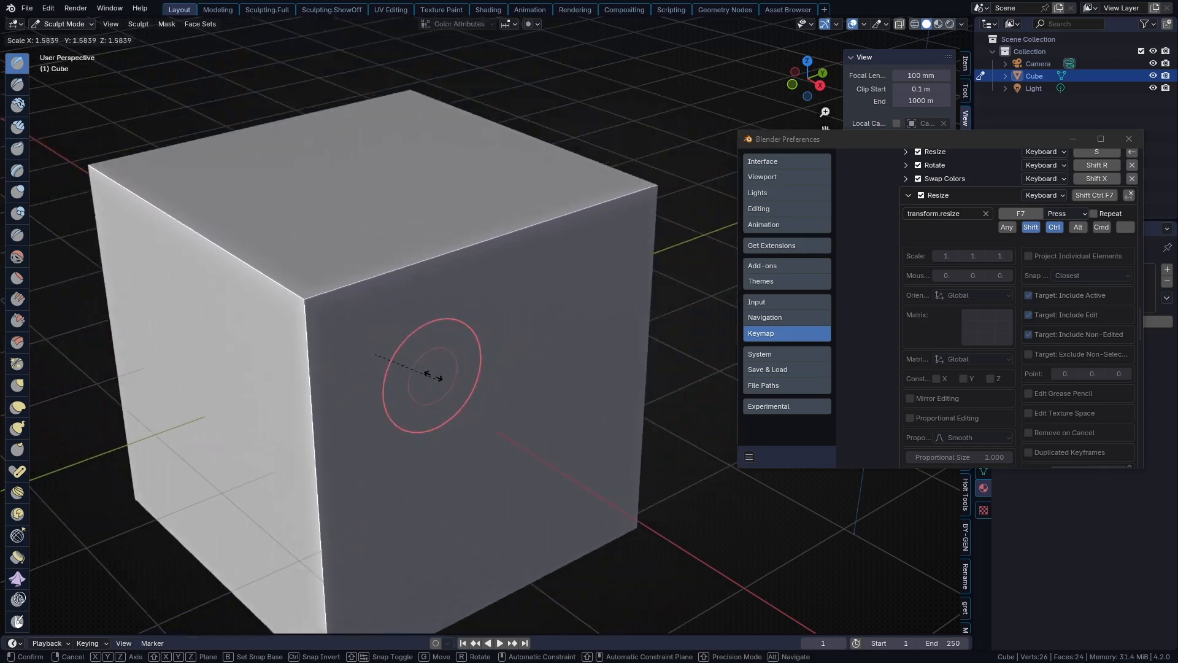
right_click(429, 371)
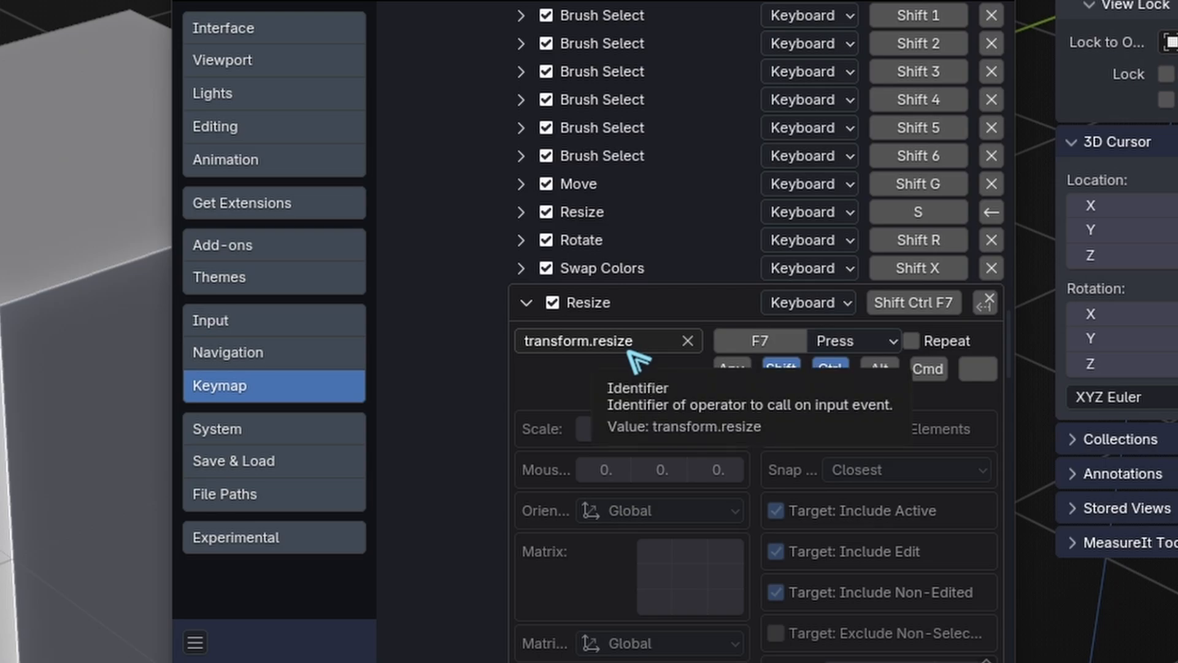
Remove the added F7 Resize entry from the Sculpt keymap and review the operator identifiers of the Move, Resize and Rotate entries
click(986, 302)
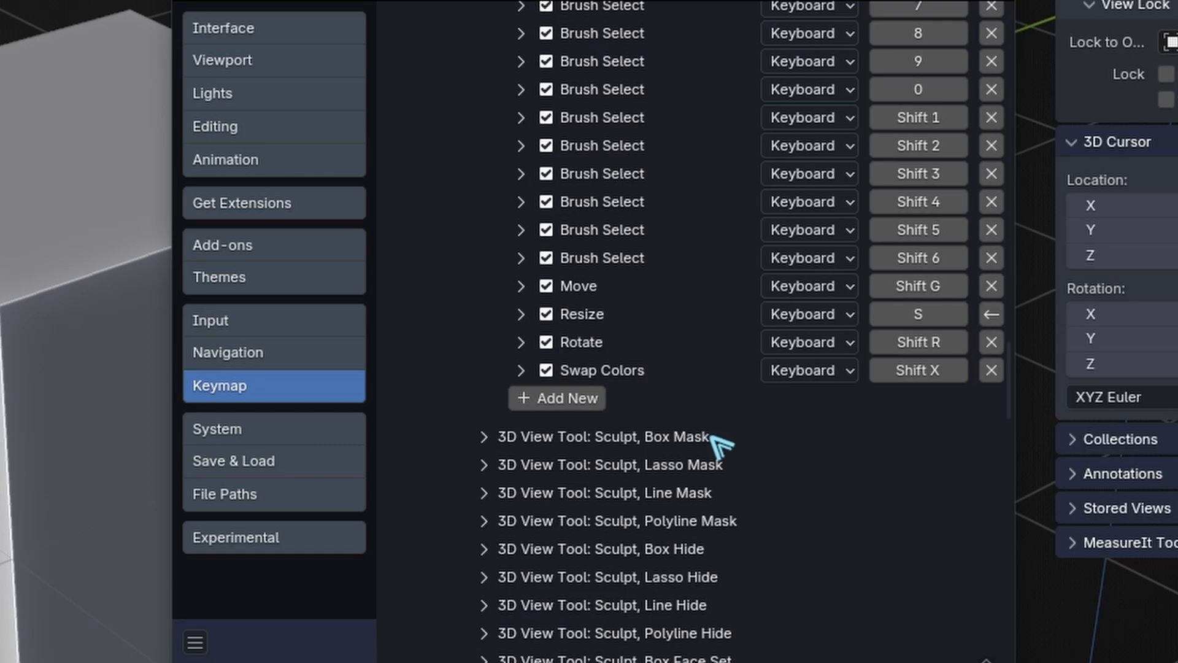
click(521, 287)
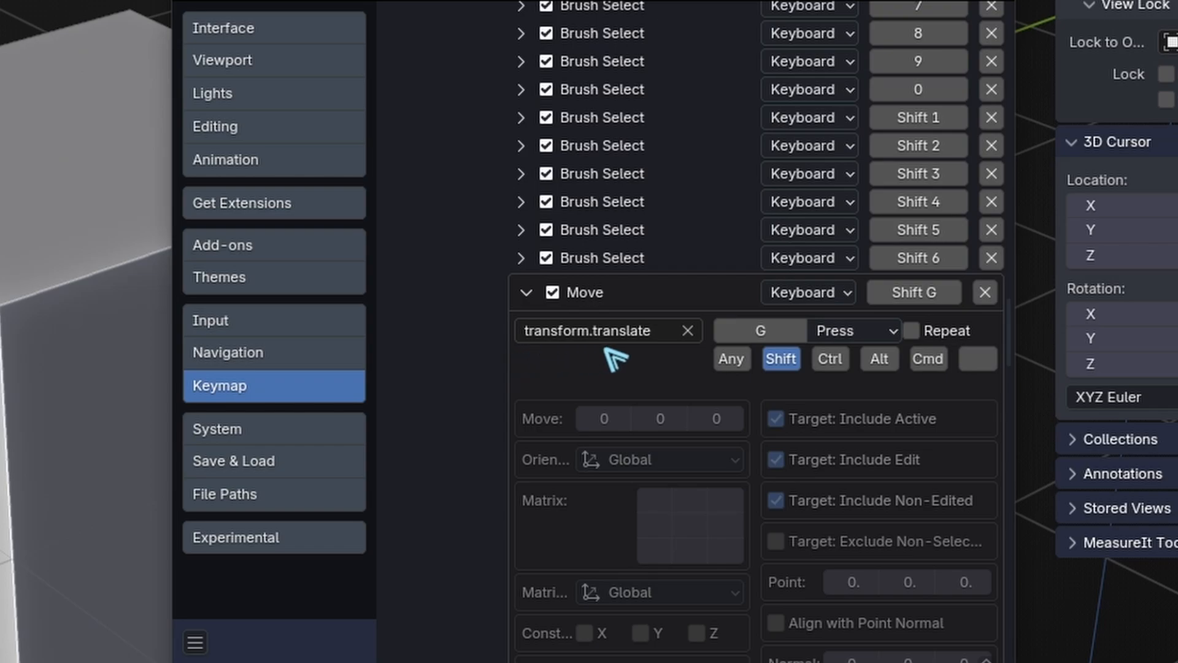
click(526, 292)
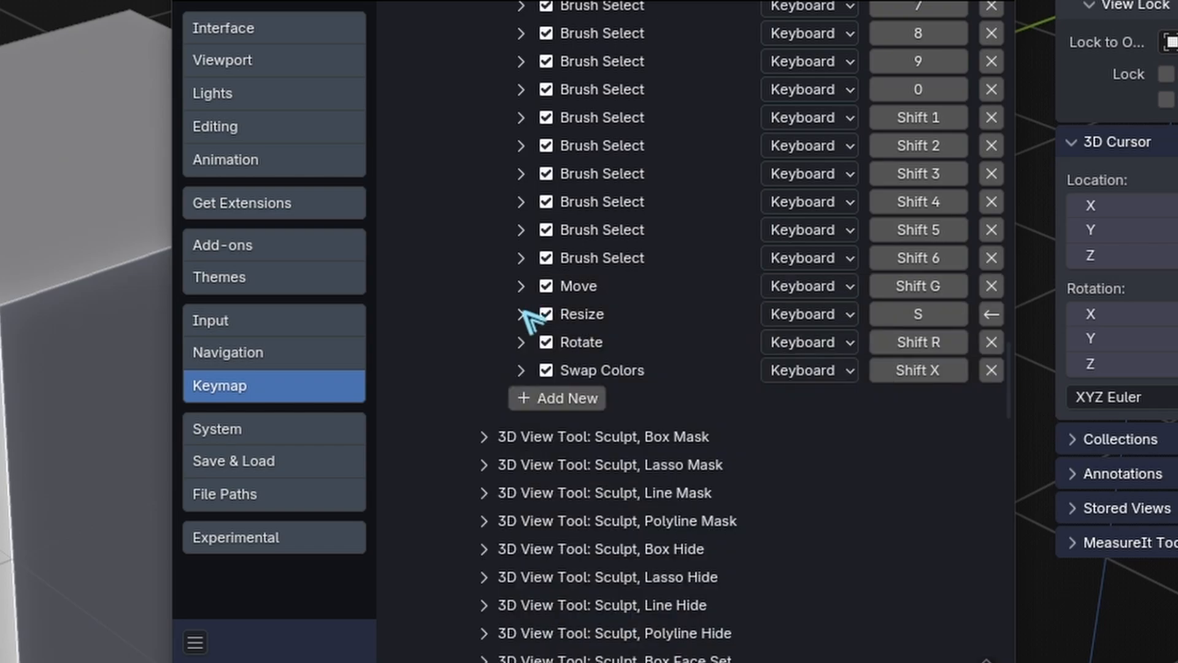
click(521, 314)
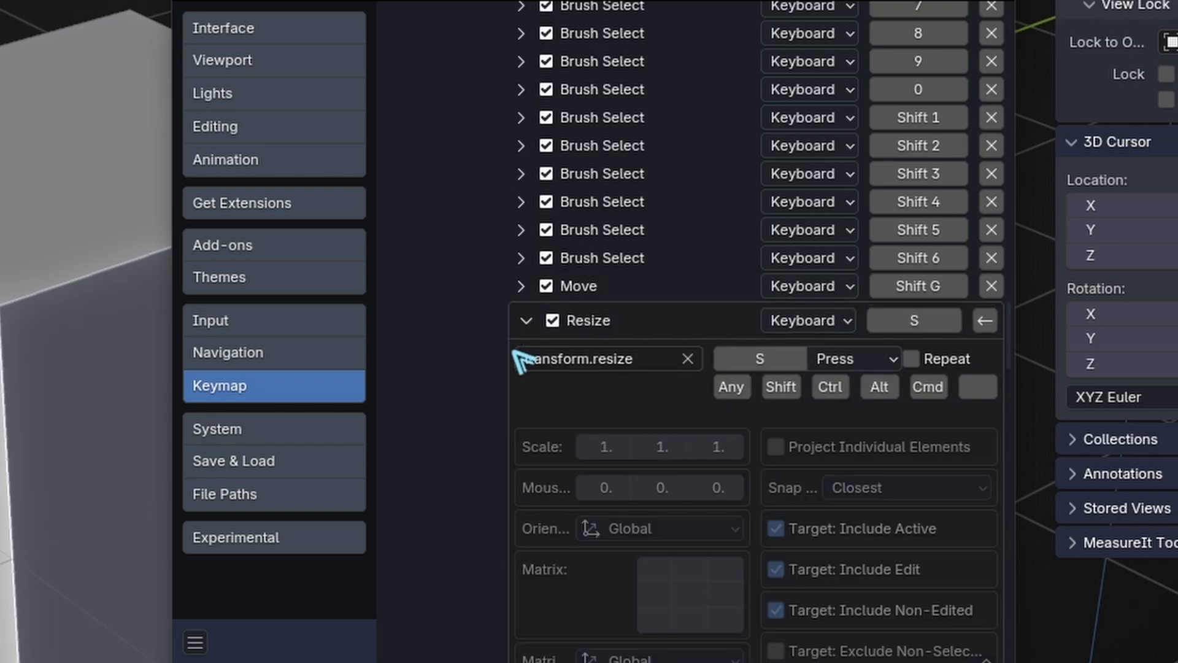
click(526, 320)
click(527, 343)
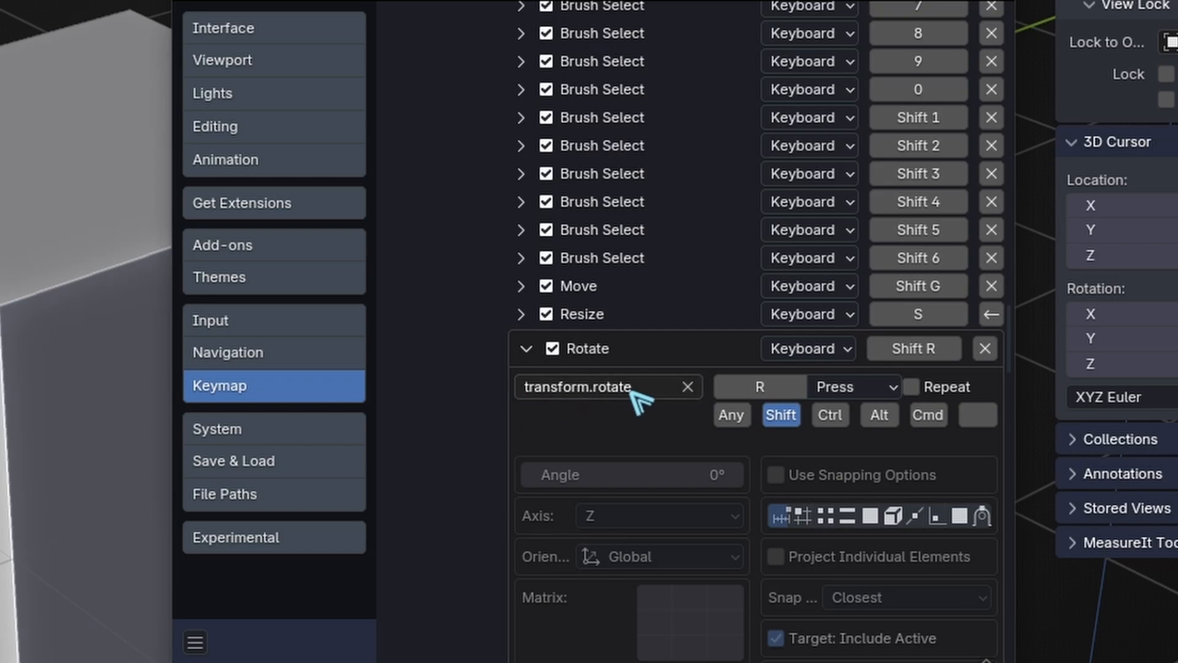
click(526, 348)
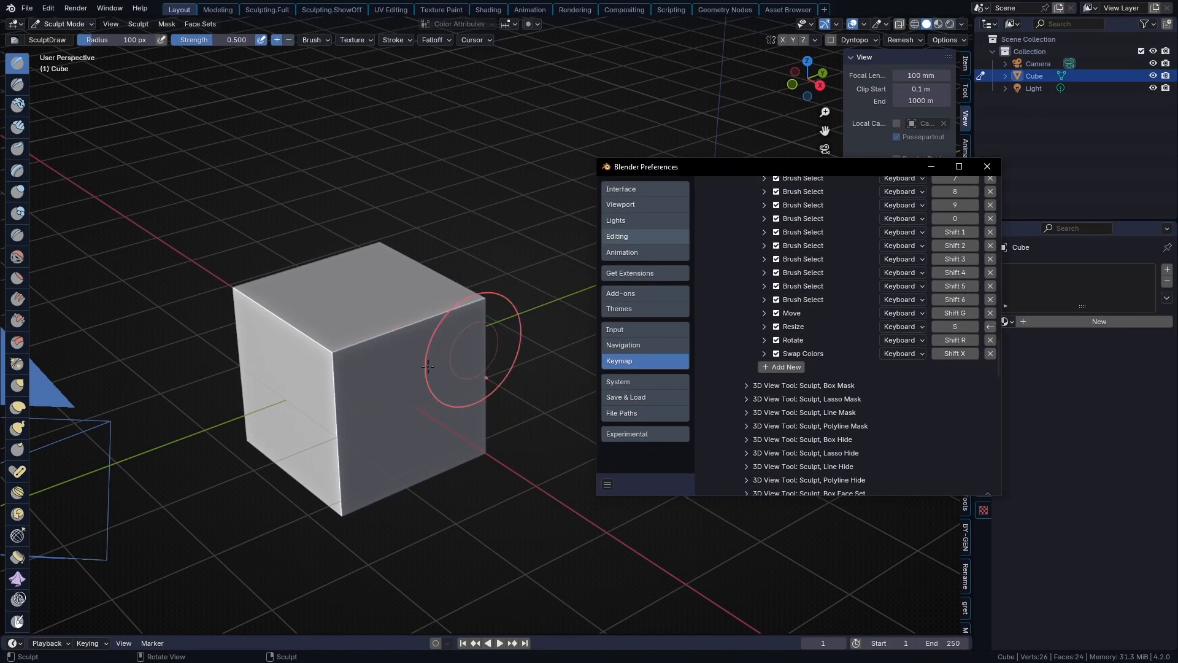
Try the custom Resize, Rotate and Move shortcuts on the cube in Sculpt Mode, cancelling each transform
key(ctrl+Tab)
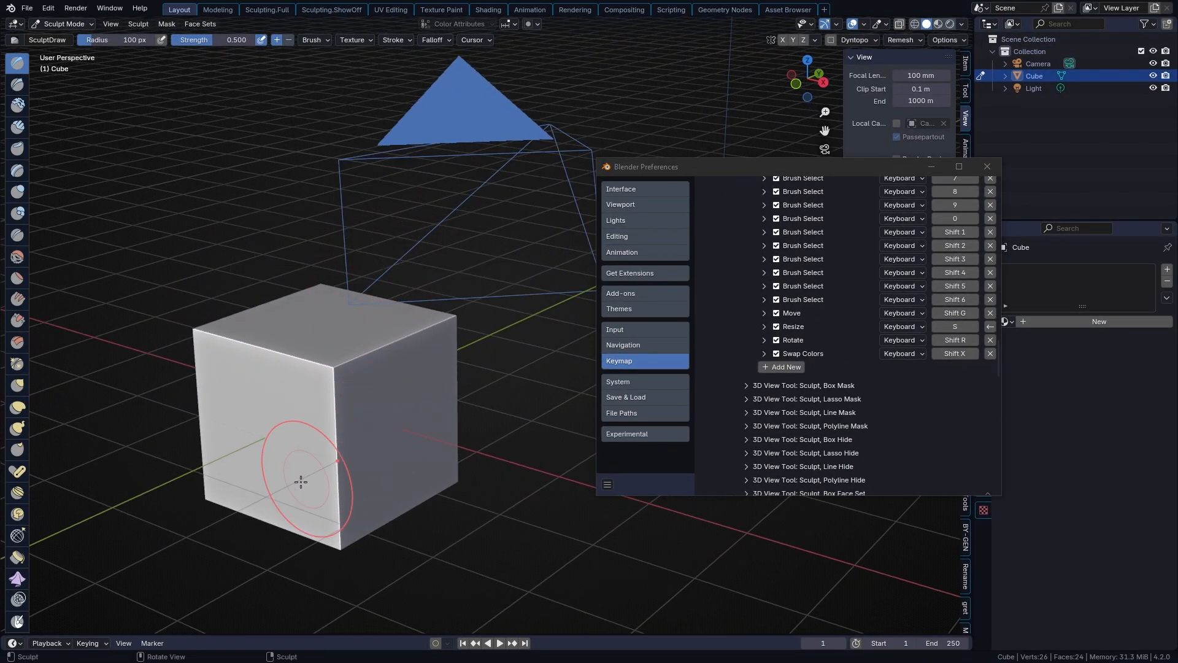
shift+middle_drag(300, 464, 323, 402)
key(s)
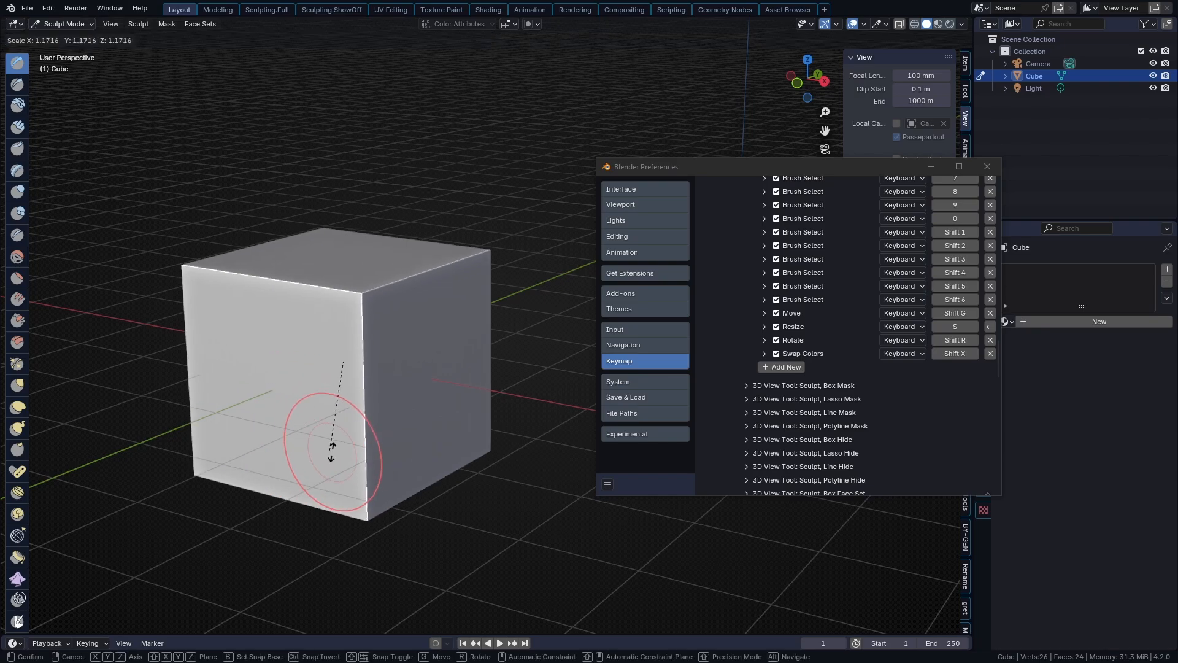
key(Escape)
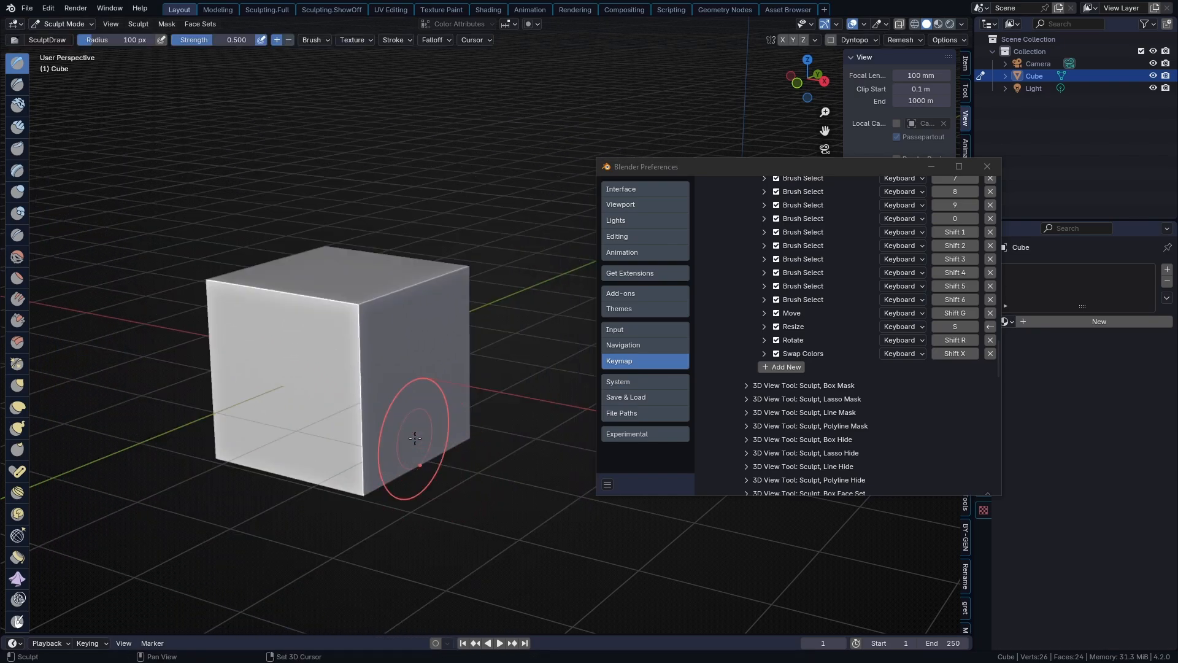
key(shift+r)
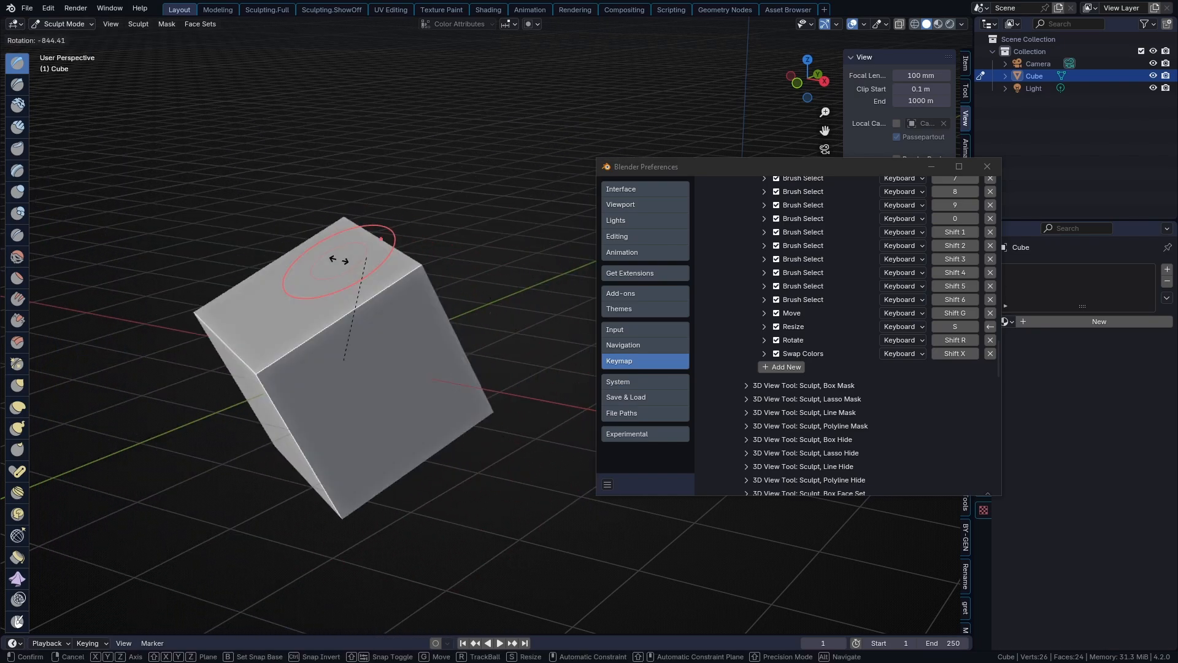
key(Escape)
key(shift+g)
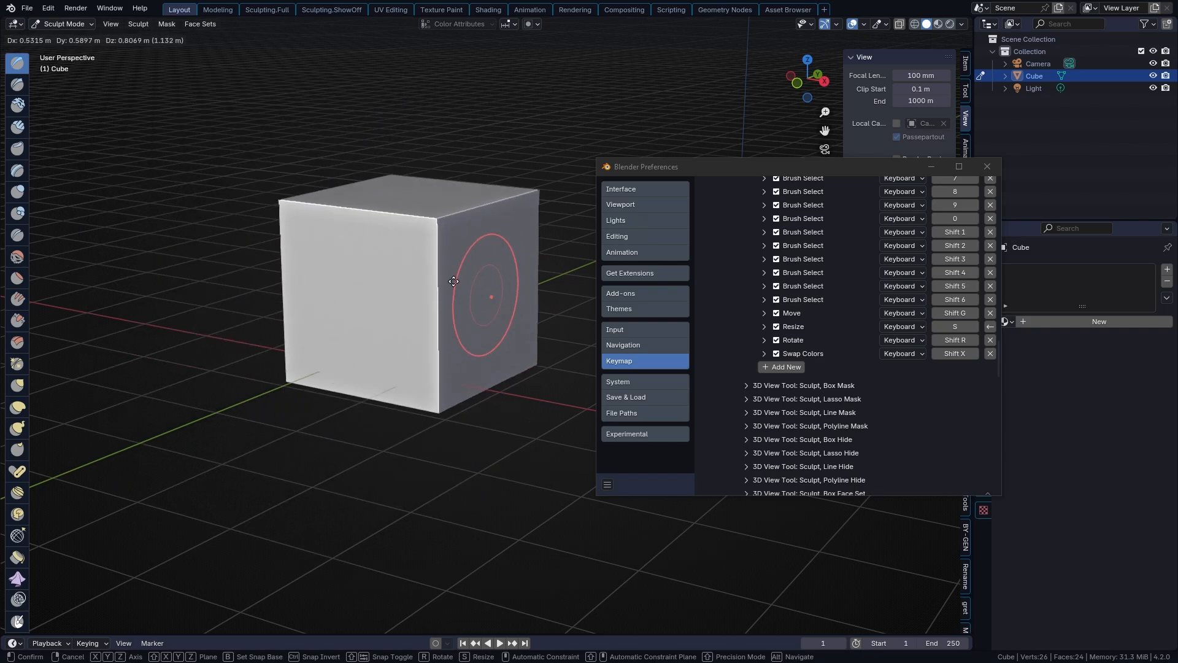
key(Escape)
shift+middle_drag(447, 395, 475, 416)
scroll(423, 326, up, 1)
shift+middle_drag(405, 378, 403, 355)
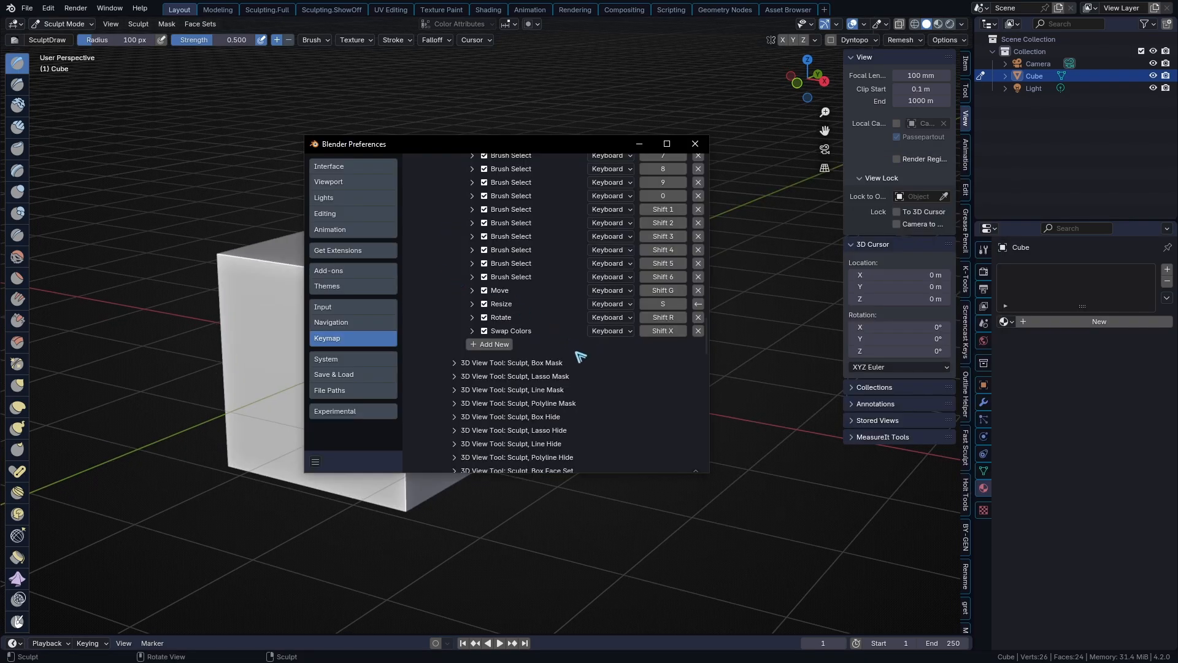
Review the keymap presets, the dialog for adding a custom keymap configuration and the export of Blender4xConfig, without saving anything
scroll(599, 295, up, 15)
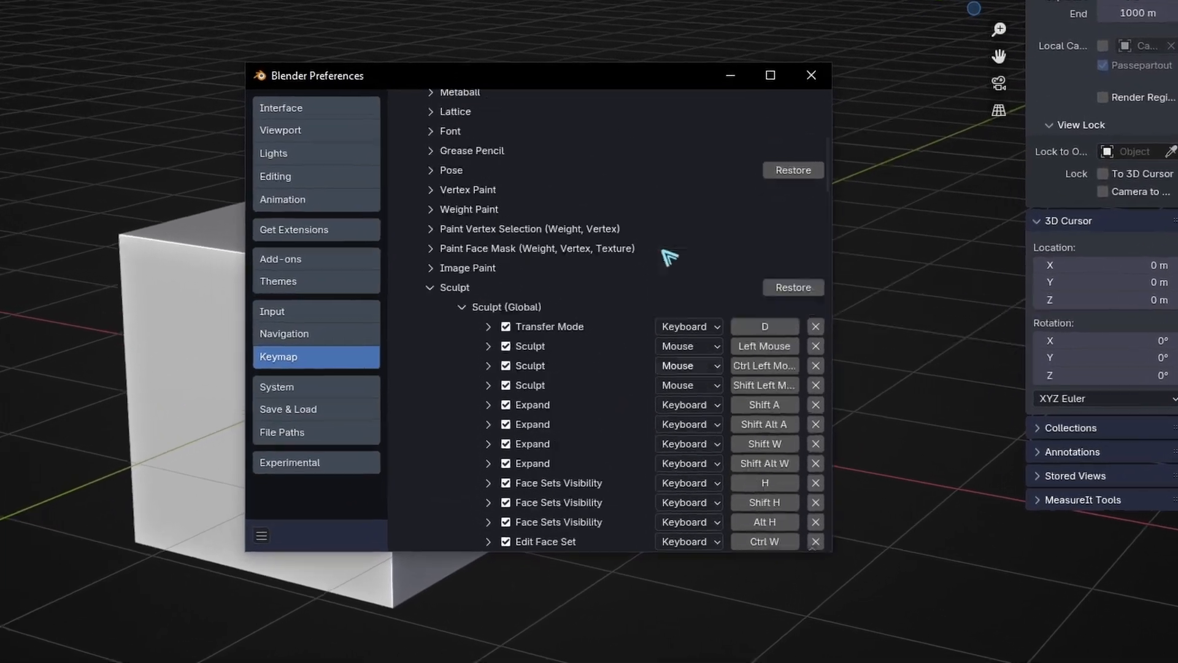
scroll(668, 257, up, 6)
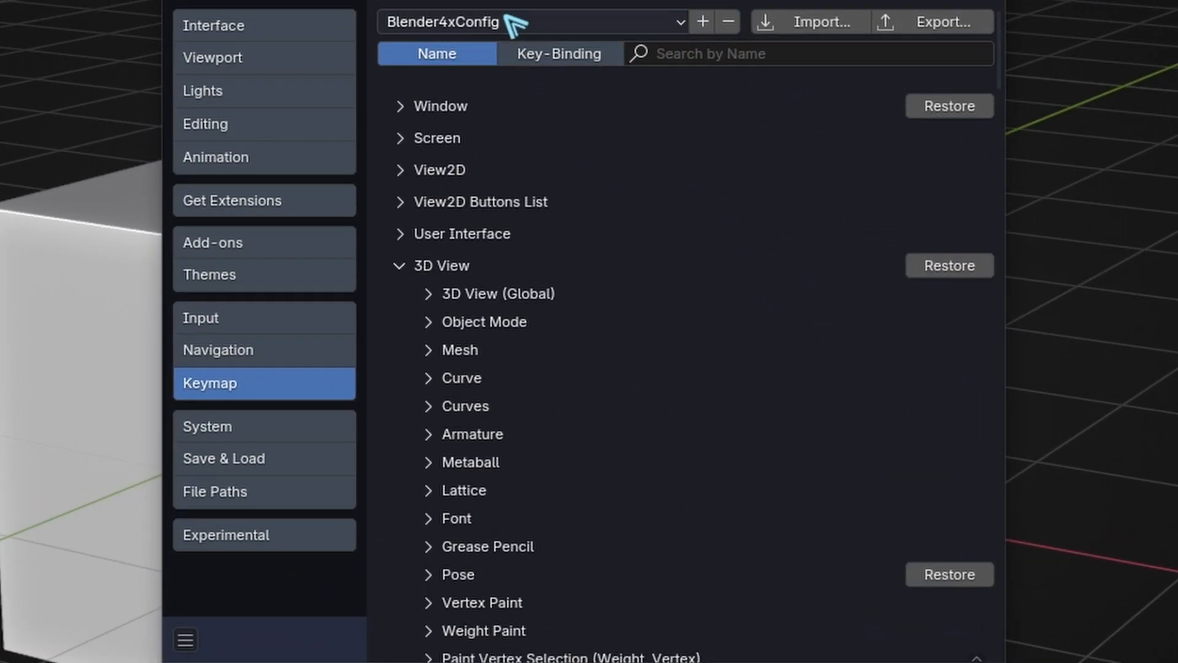
click(515, 23)
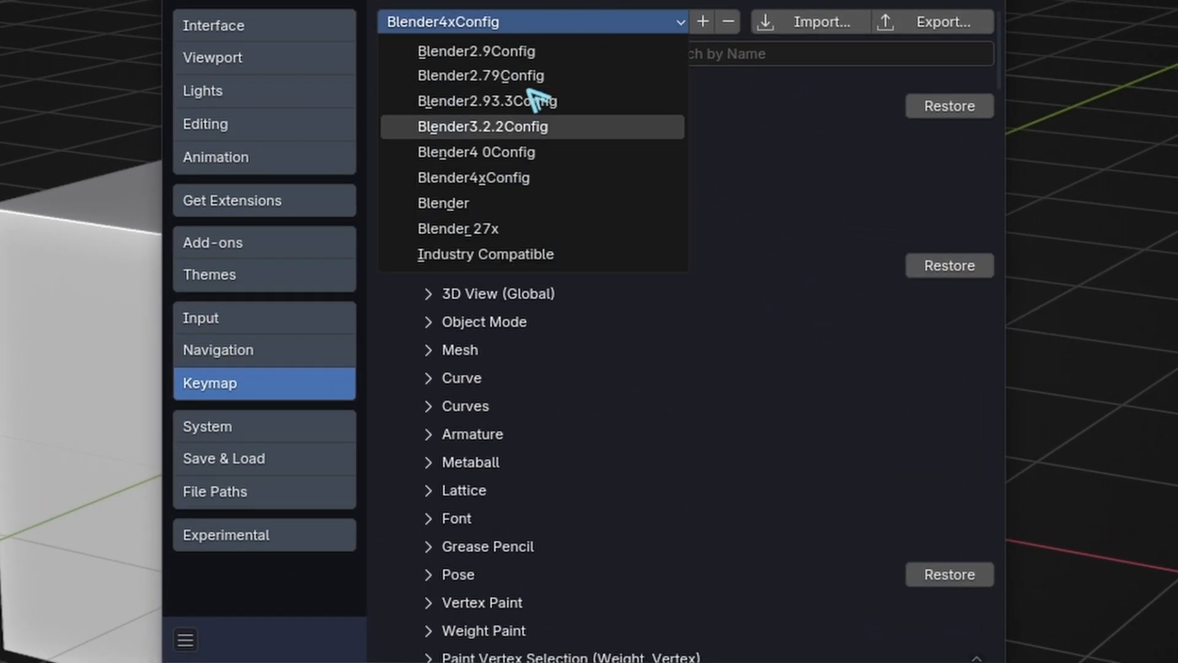
click(705, 22)
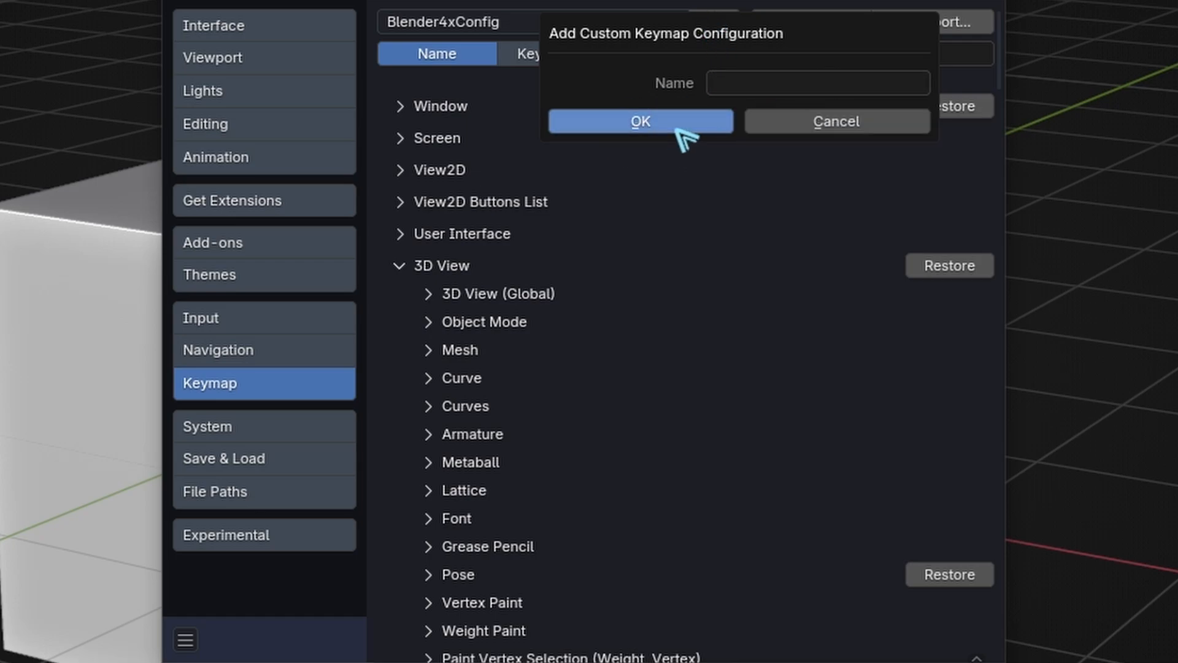
click(815, 128)
click(566, 25)
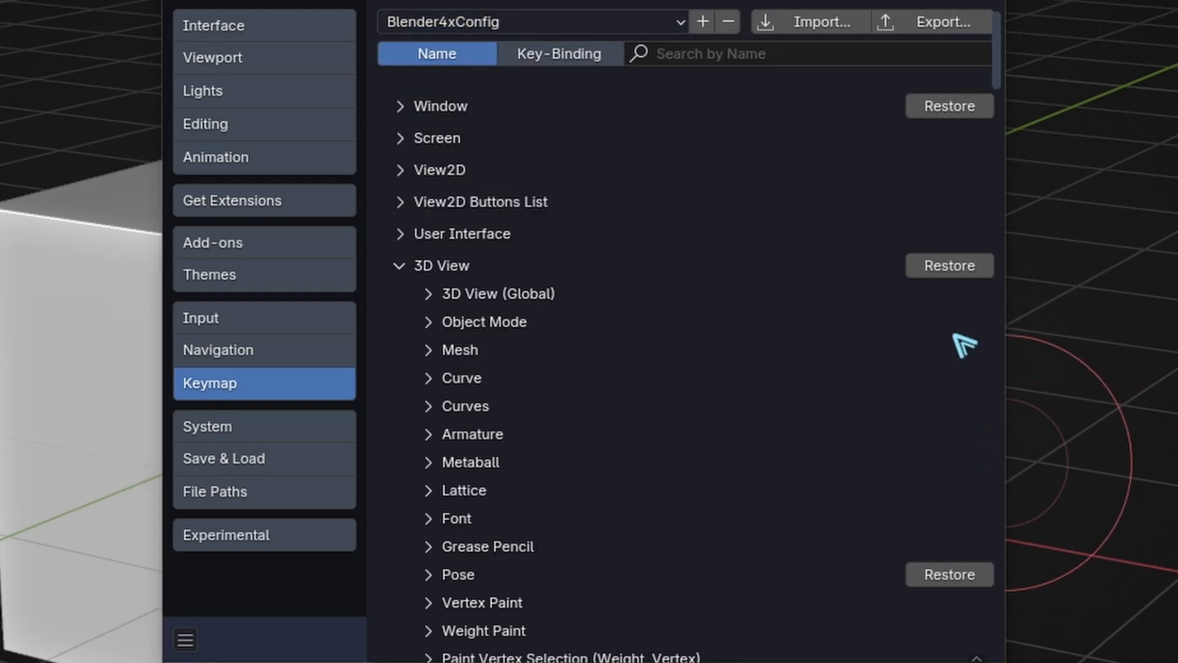
click(957, 21)
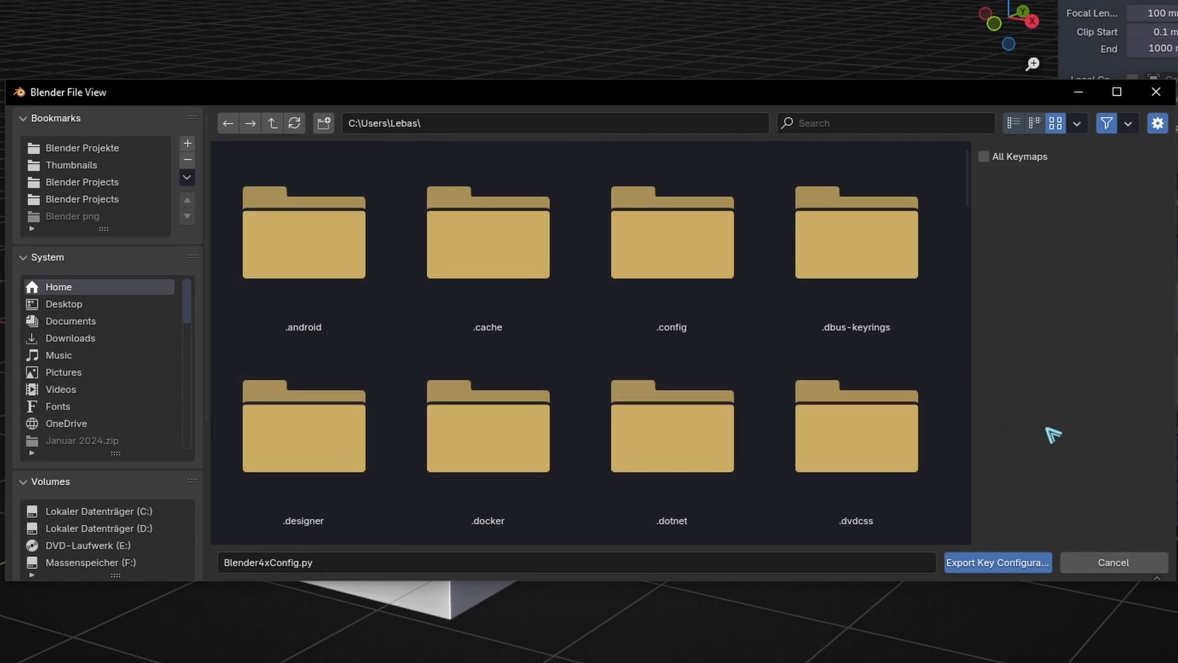
click(1124, 562)
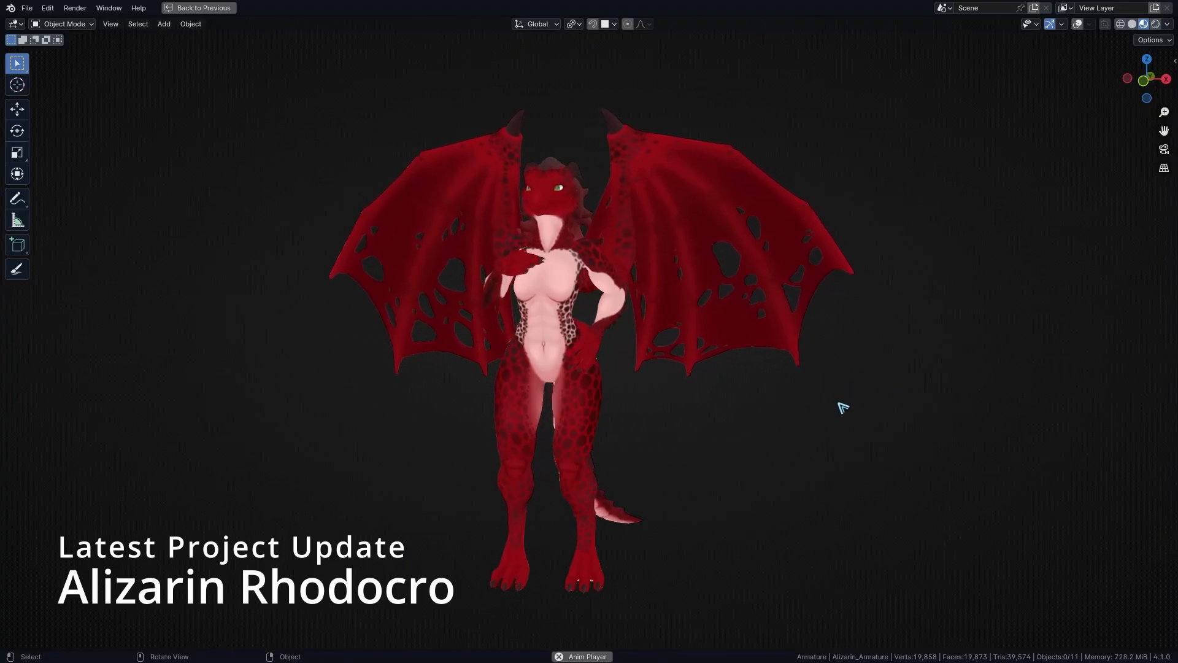
Inspect the winged dragon character from the front, side and back, and turn on the viewport overlays
middle_drag(795, 453, 878, 450)
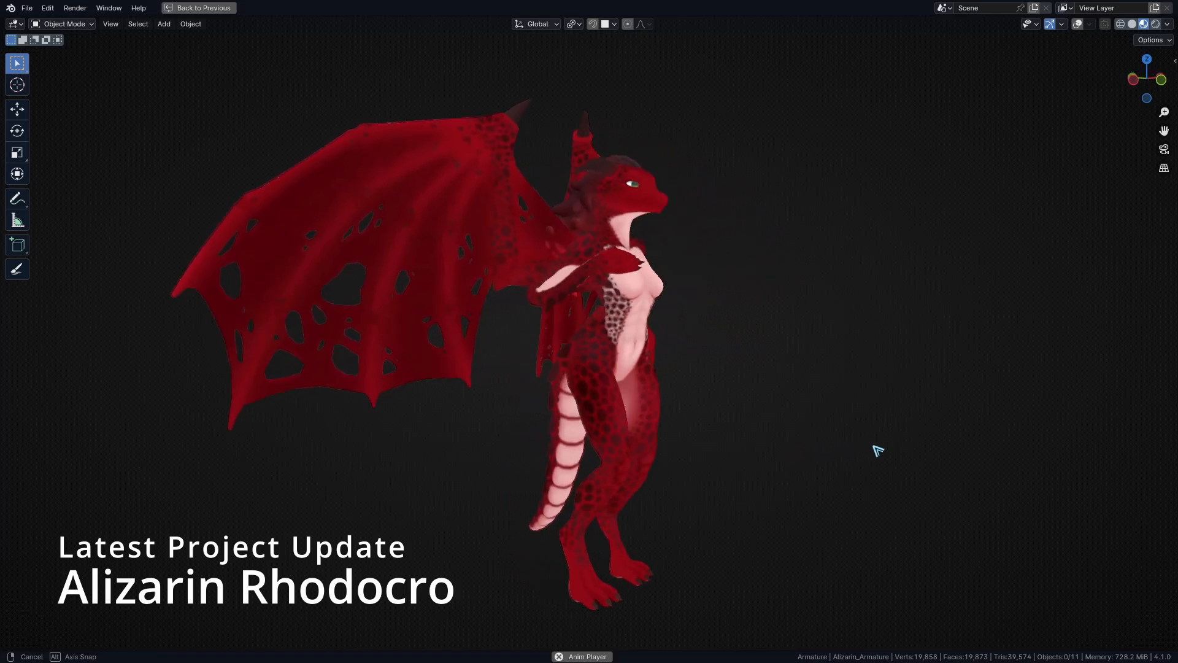
middle_drag(776, 467, 814, 468)
middle_drag(735, 467, 881, 466)
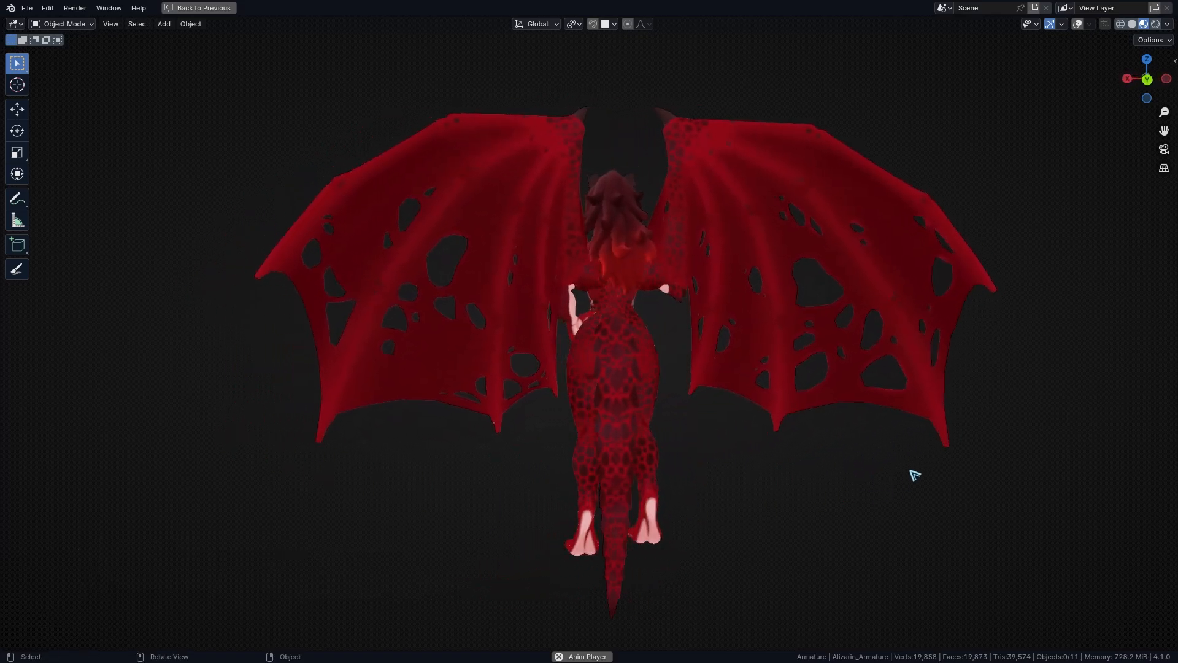
click(1082, 26)
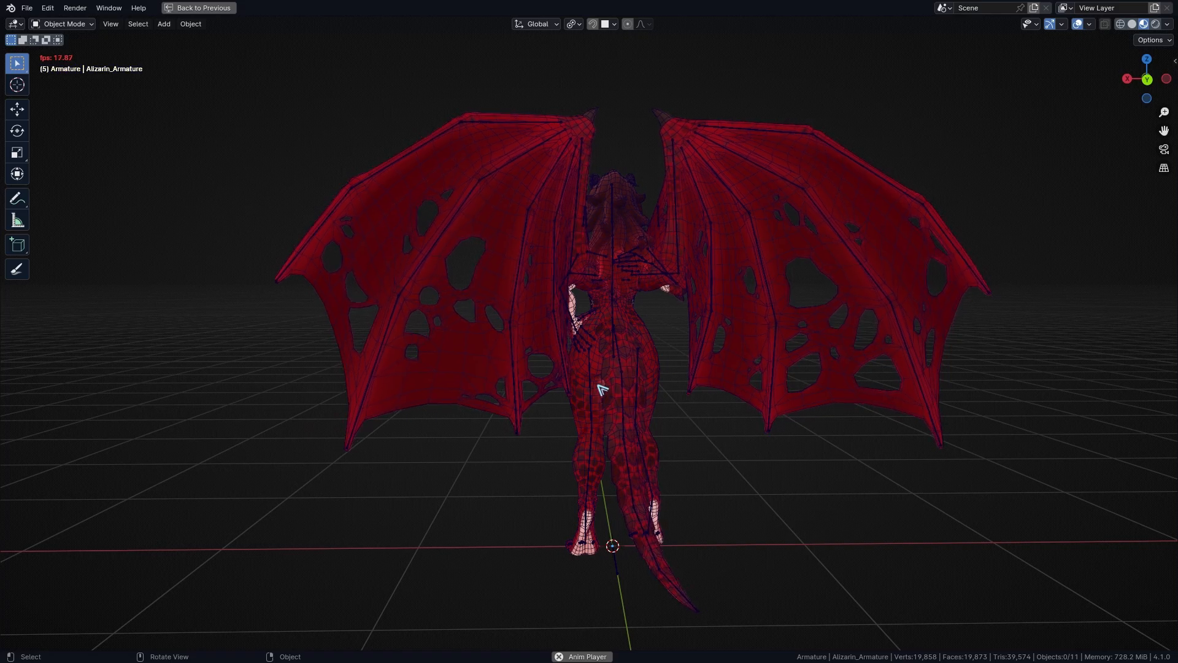
Examine the wireframe and rig on the dragon's head and torso, and hide the bones in the viewport overlays
middle_drag(599, 386, 819, 383)
scroll(543, 345, up, 2)
shift+middle_drag(543, 345, 562, 467)
scroll(491, 202, up, 3)
shift+middle_drag(458, 160, 503, 282)
scroll(503, 282, up, 3)
scroll(512, 299, up, 3)
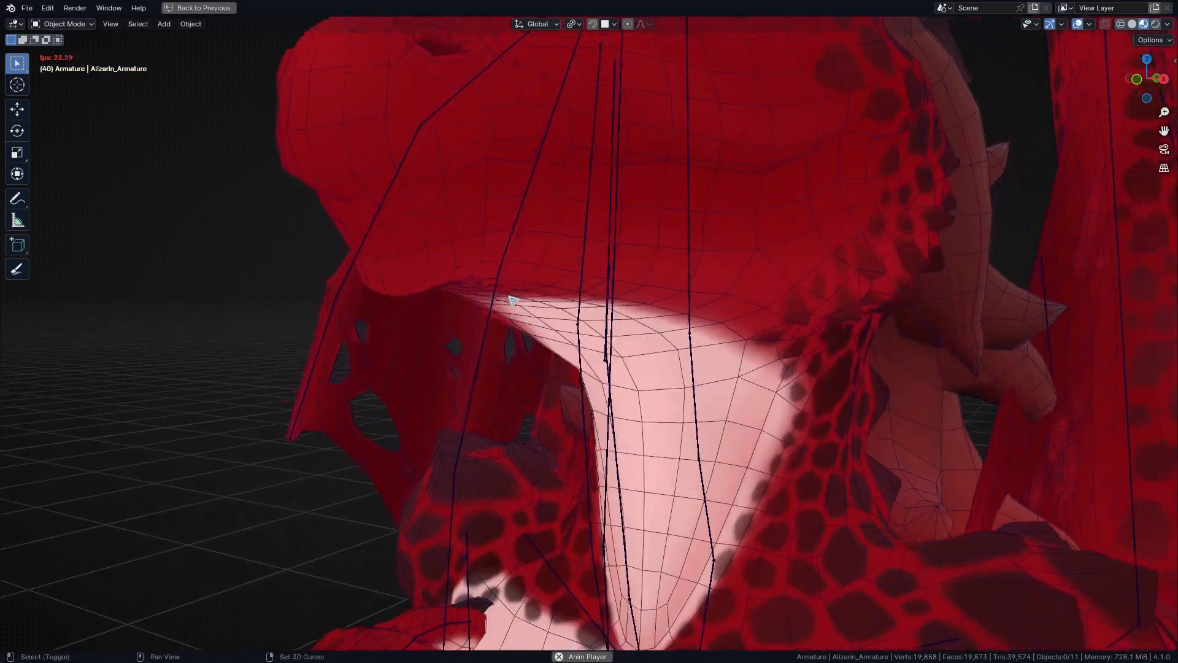
scroll(518, 308, down, 8)
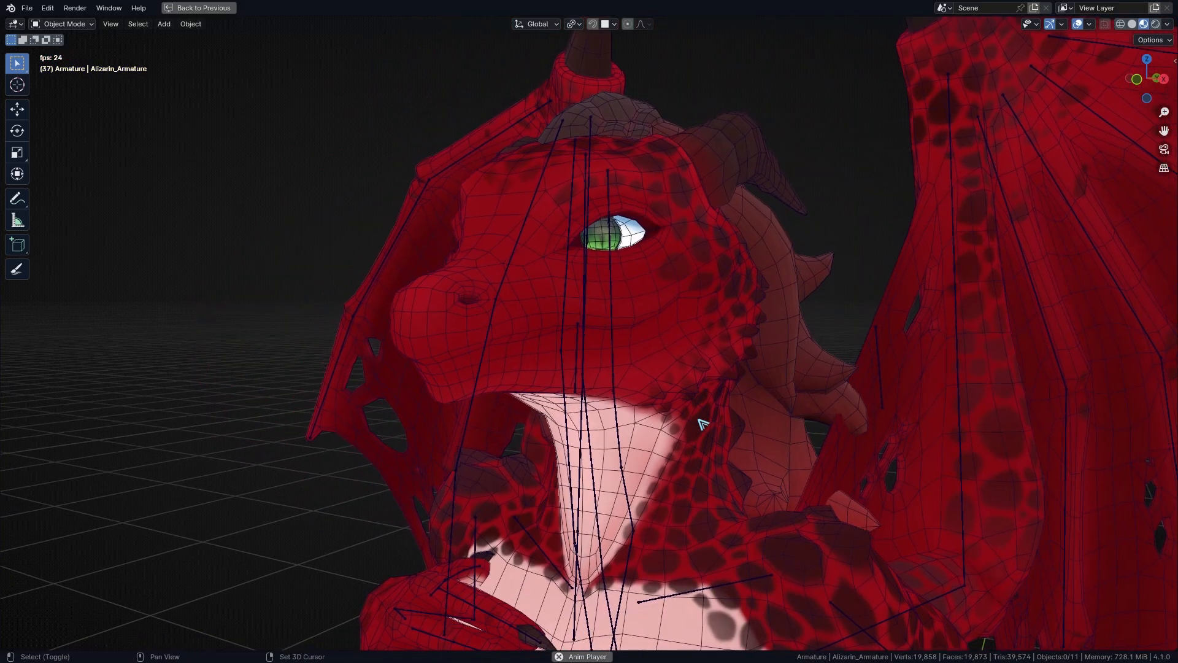
shift+middle_drag(703, 424, 648, 192)
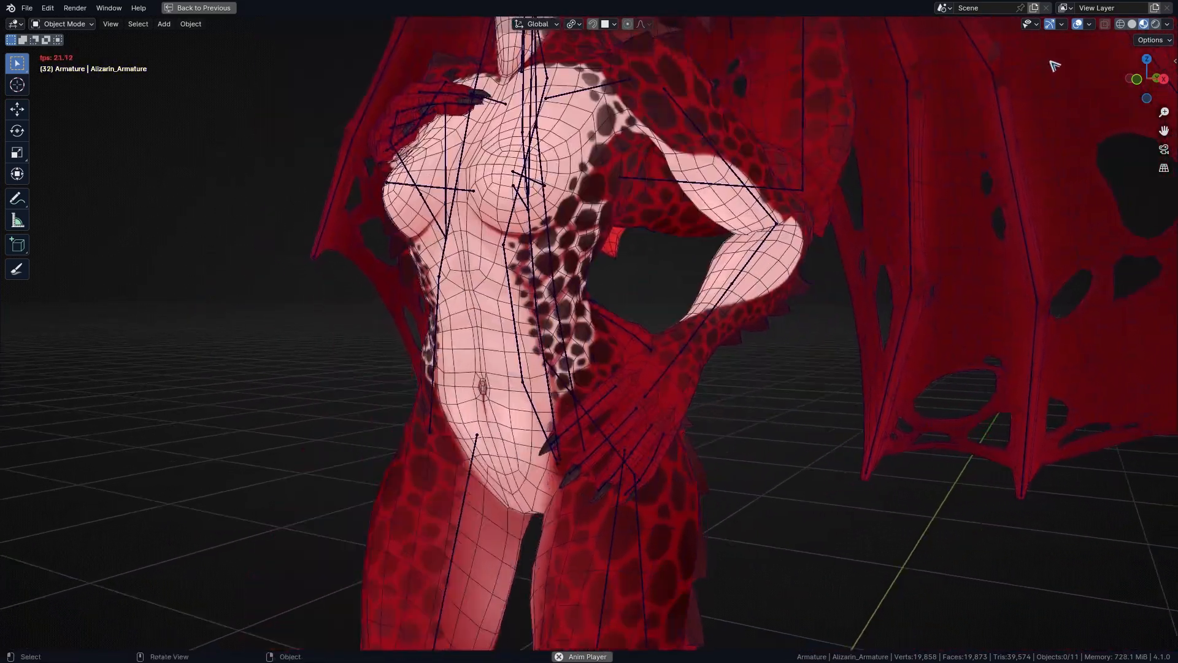
click(1091, 26)
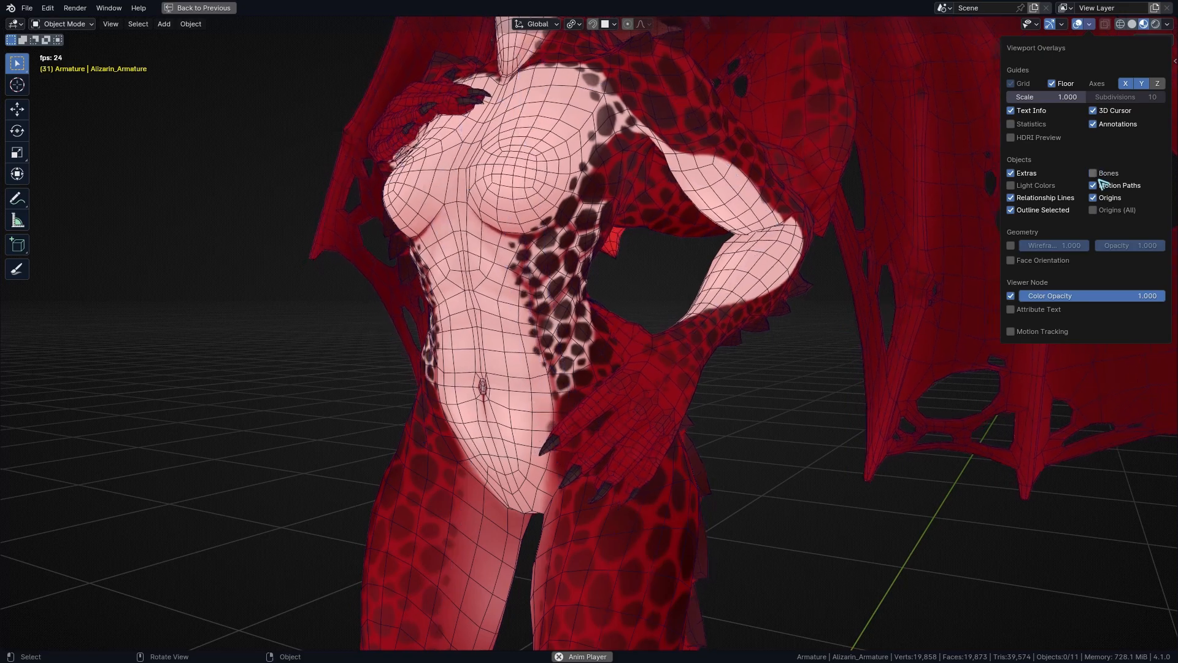
Examine the dragon's mesh topology from behind, from the mane and wings down to the hips
middle_drag(855, 408, 847, 407)
middle_drag(876, 339, 712, 403)
shift+middle_drag(797, 389, 650, 416)
scroll(791, 328, up, 4)
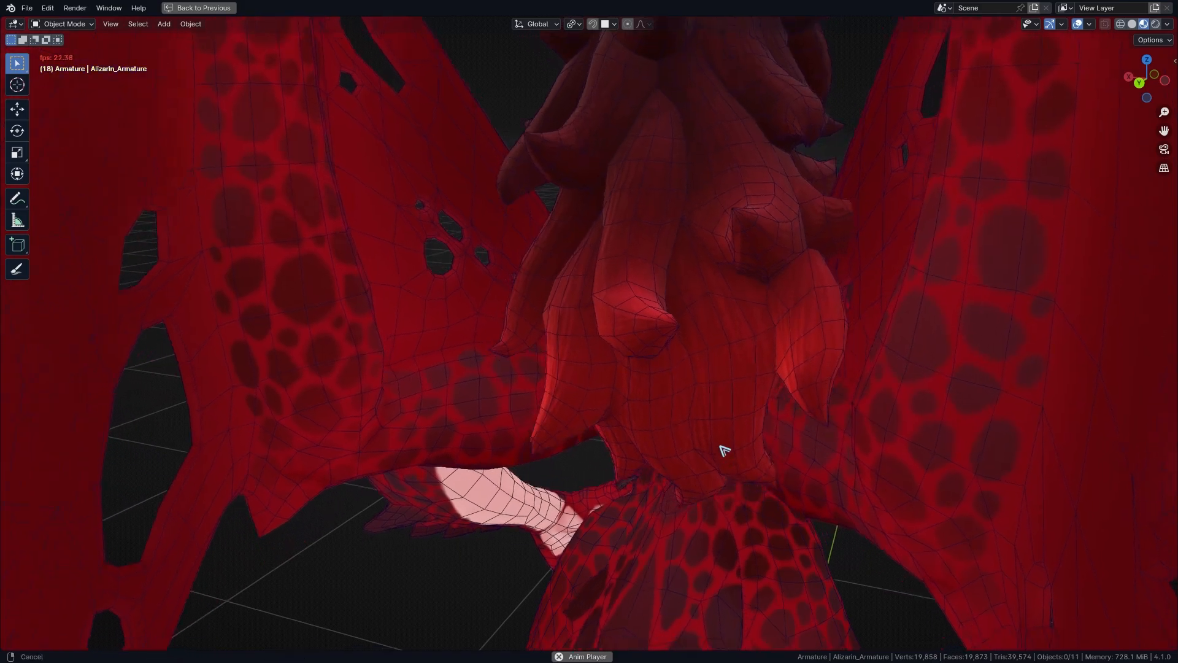
shift+middle_drag(723, 450, 742, 263)
scroll(742, 265, down, 2)
shift+middle_drag(729, 473, 704, 175)
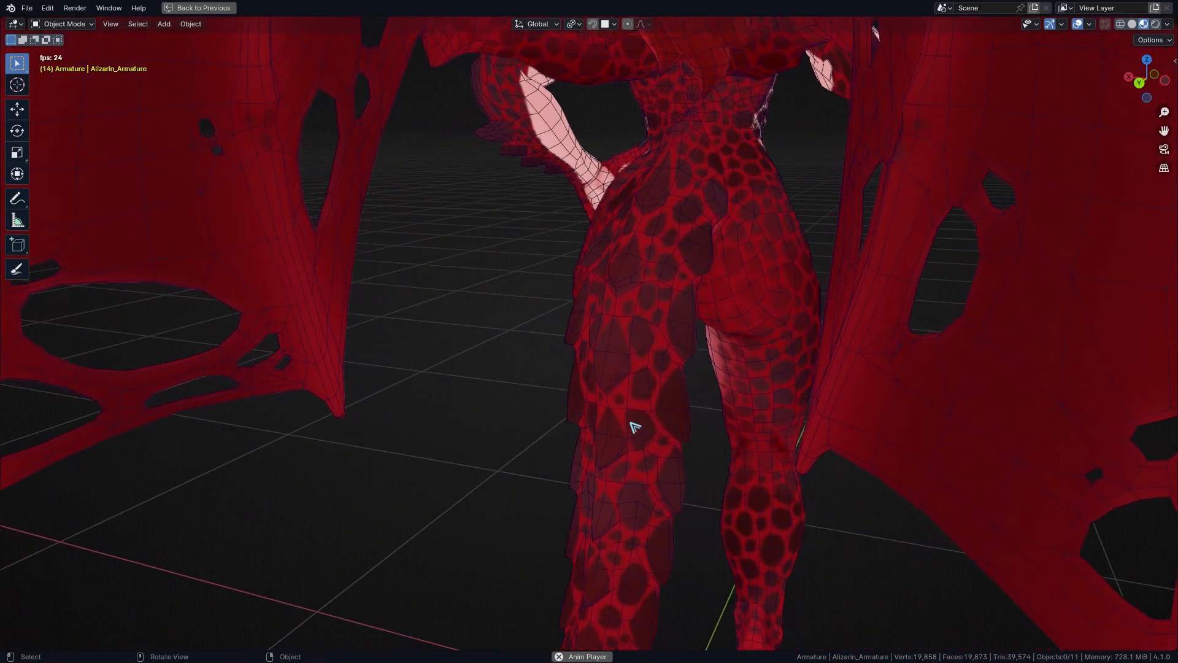
Examine the mesh topology of the dragon's legs, tail and feet, and of the whole figure from the front
middle_drag(634, 426, 812, 399)
scroll(492, 468, up, 2)
shift+middle_drag(491, 468, 660, 350)
middle_drag(609, 400, 692, 393)
shift+middle_drag(586, 484, 577, 204)
shift+middle_drag(530, 377, 677, 206)
middle_drag(572, 428, 688, 409)
scroll(689, 409, down, 3)
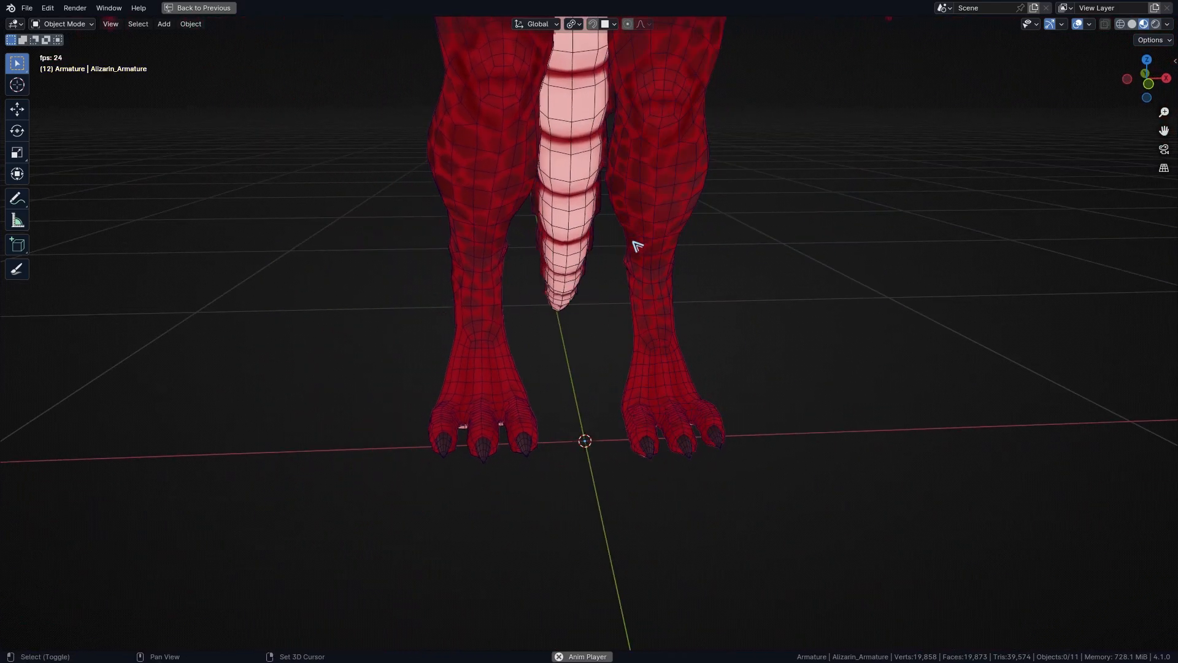
shift+middle_drag(634, 245, 676, 470)
scroll(676, 466, down, 5)
shift+middle_drag(670, 240, 660, 313)
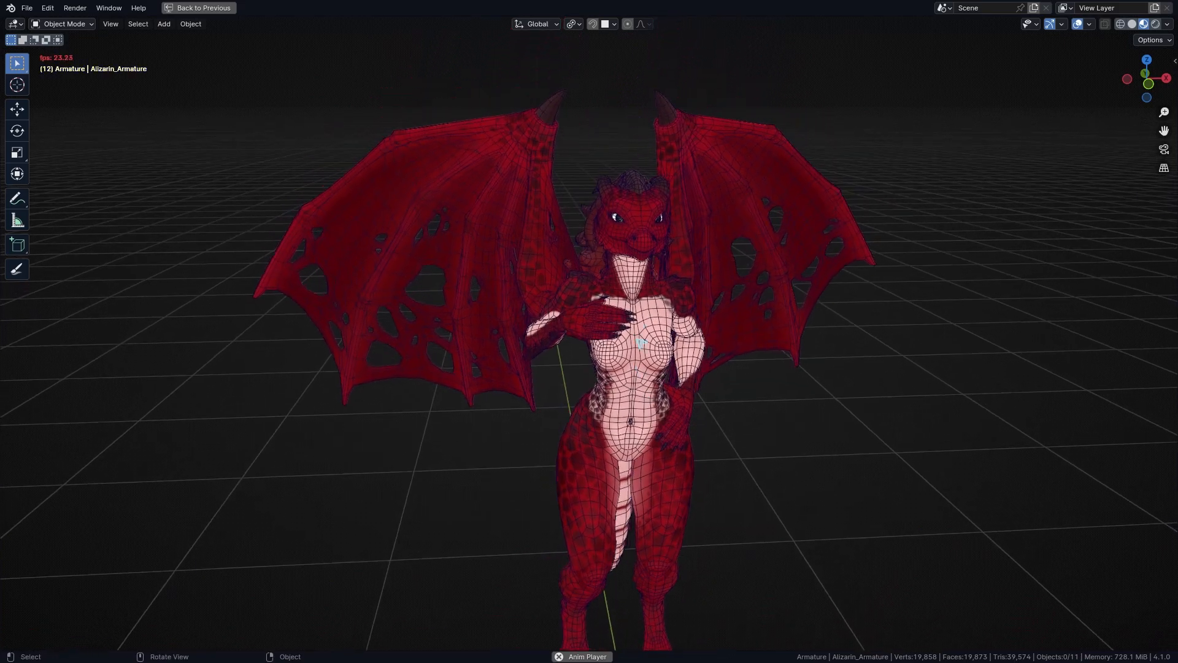
scroll(658, 313, up, 6)
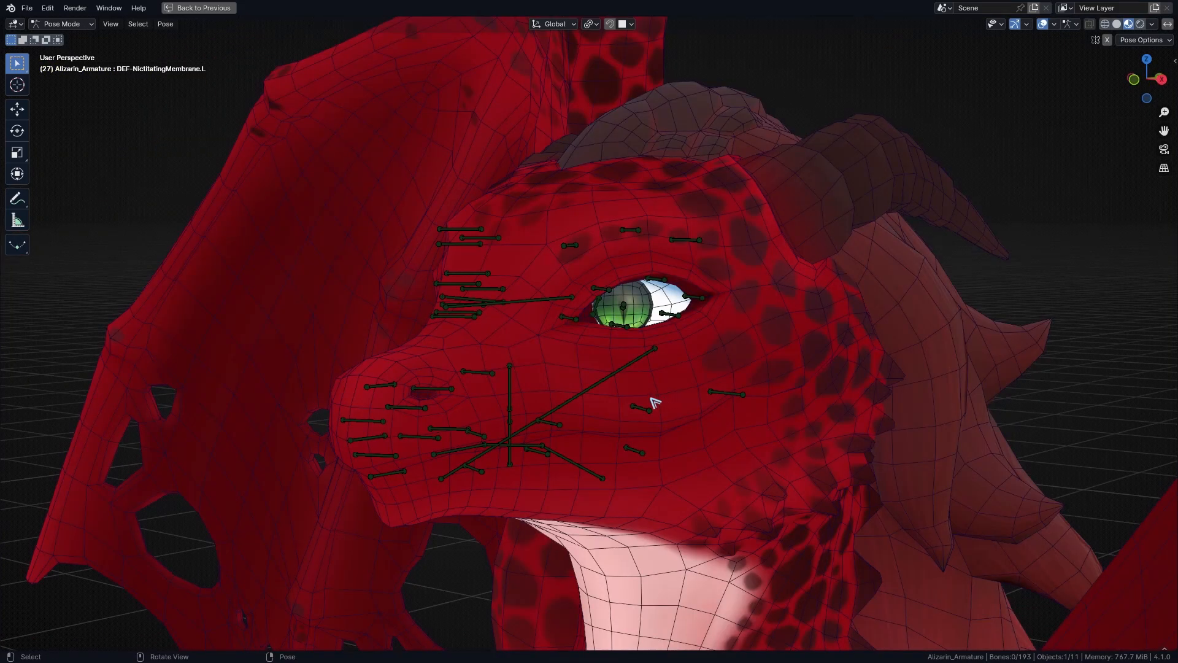
Open the dragon's mouth by rotating the jaw bone around its local X axis
click(621, 381)
shift+middle_drag(771, 405, 760, 384)
key(r)
key(x)
key(x)
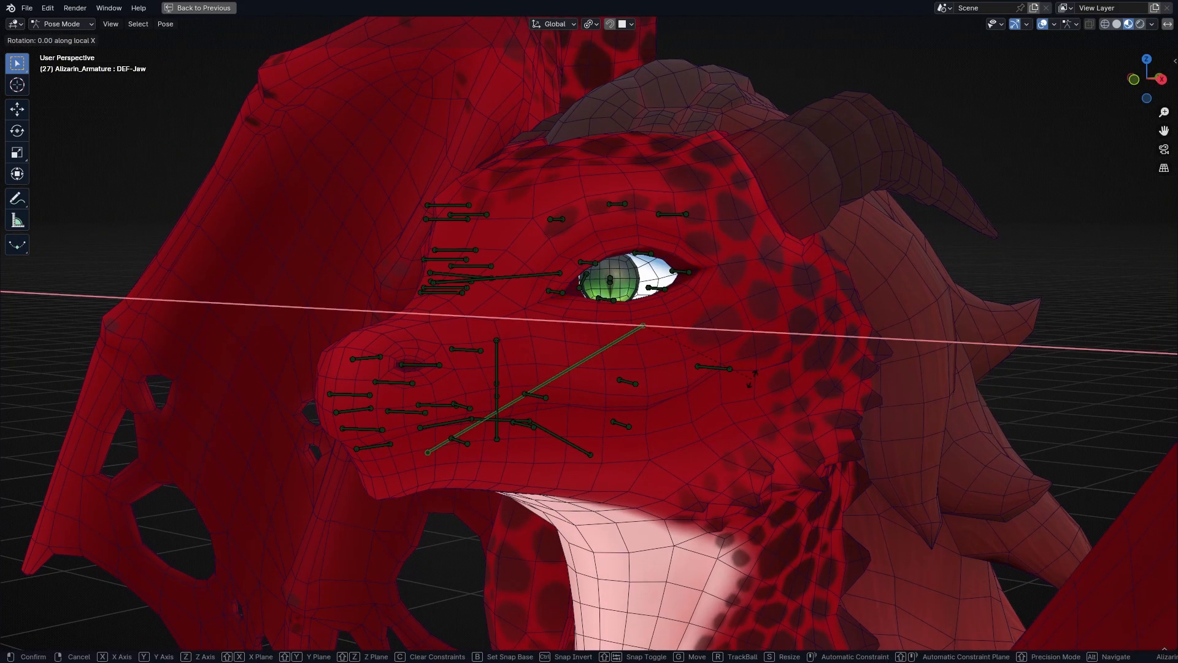
click(798, 343)
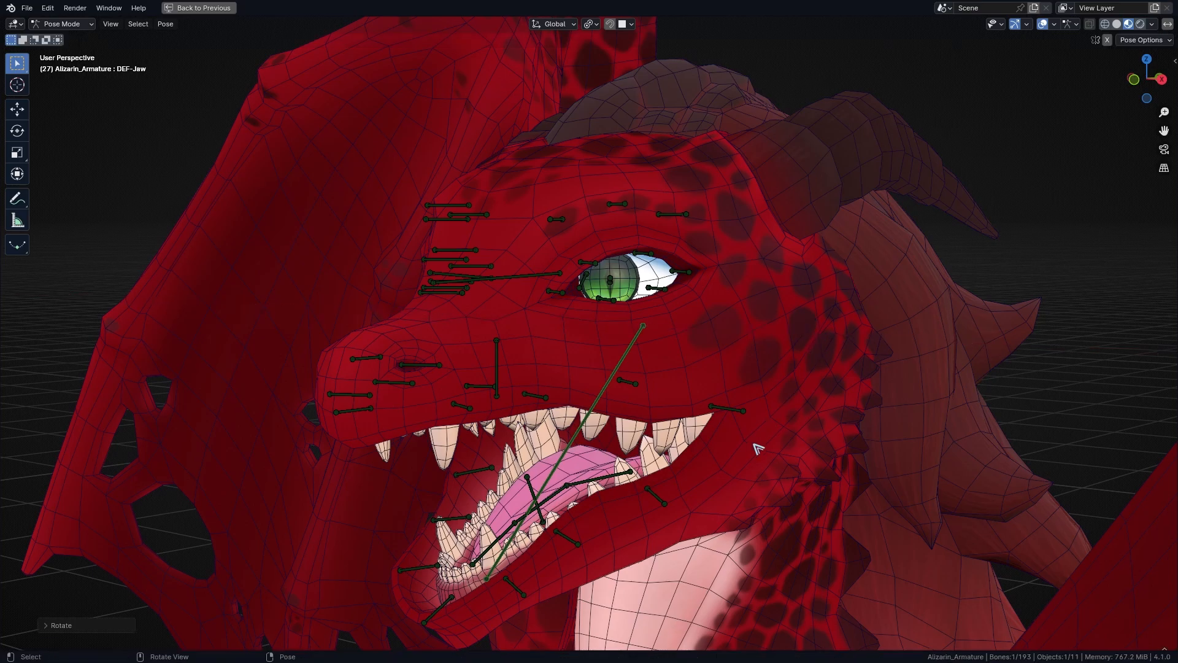
Move the front and side upper lip bones down over the dragon's upper teeth
middle_drag(759, 450, 496, 330)
key(g)
click(613, 359)
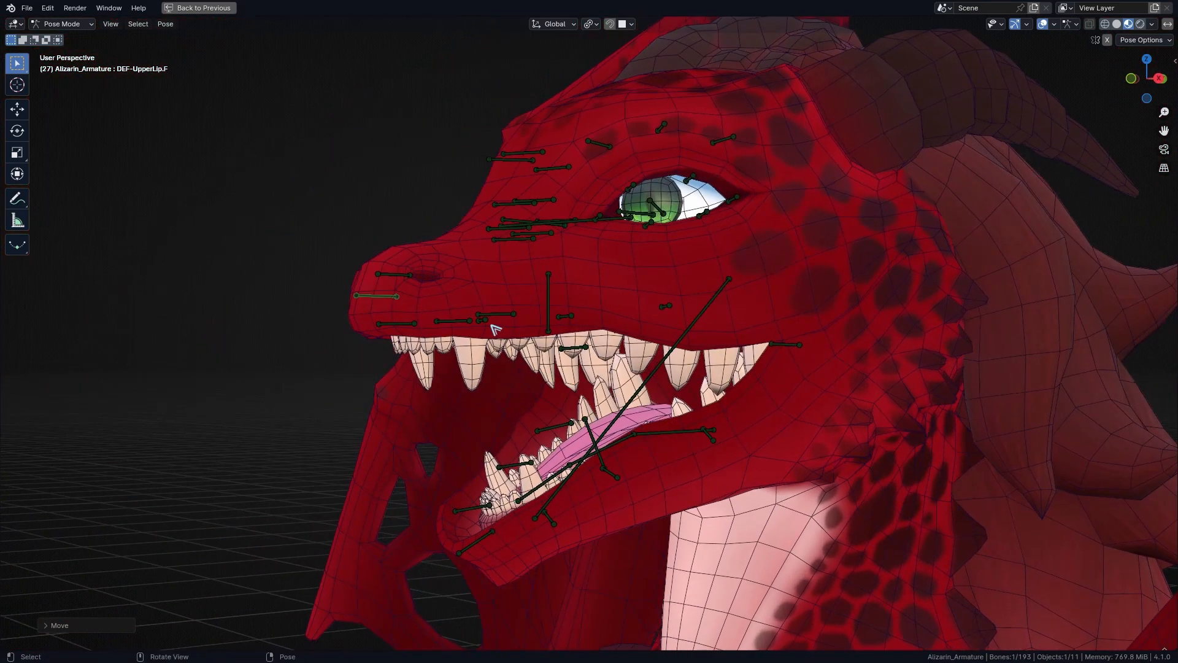
key(g)
click(533, 380)
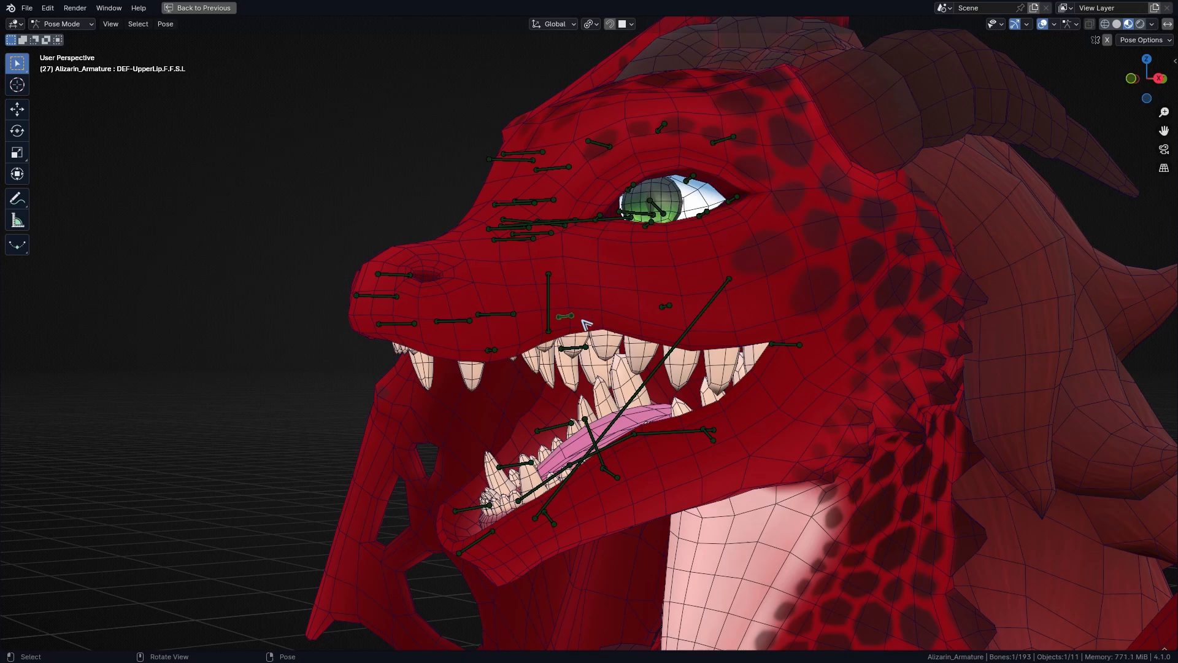
key(g)
click(601, 357)
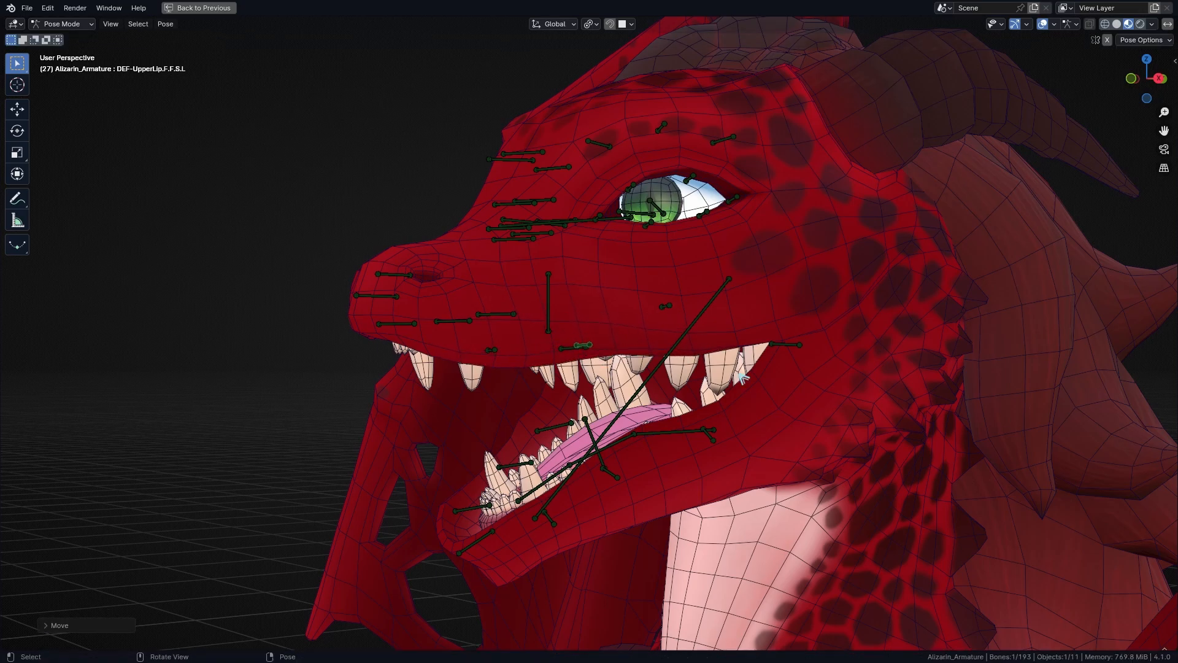
Clear the location and rotation of all the face bones to restore the rest pose
key(a)
key(alt+g)
key(alt+r)
Rotate the jaw bone again to reopen the dragon's mouth
middle_drag(701, 415, 709, 410)
click(626, 315)
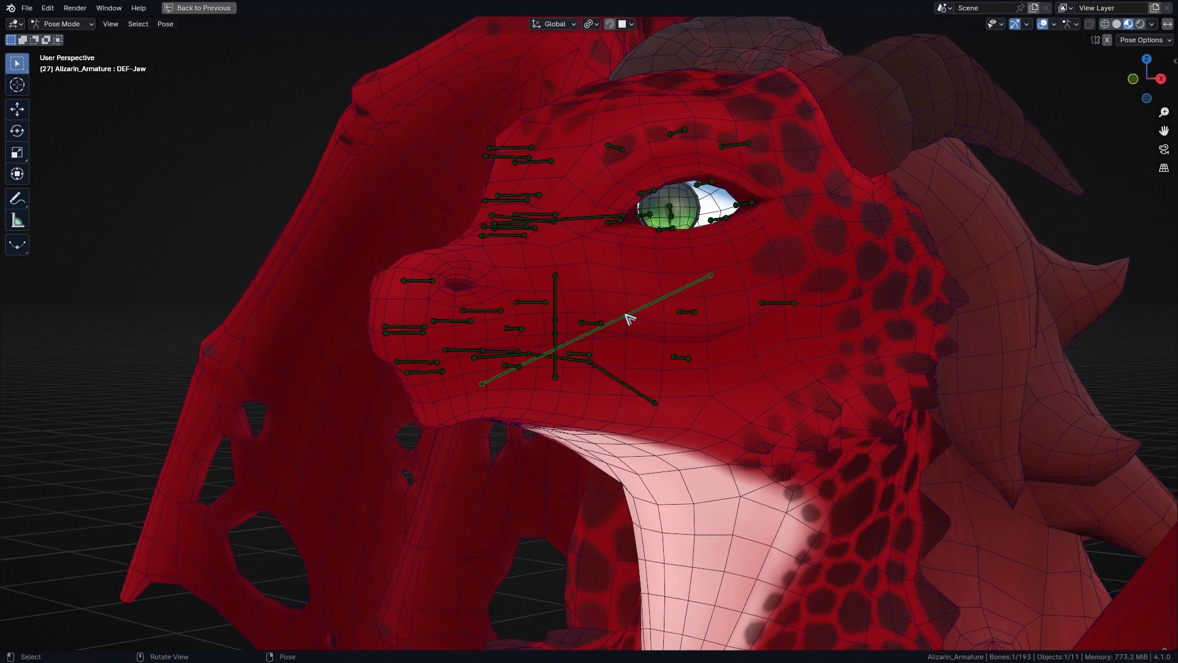
key(r)
click(734, 428)
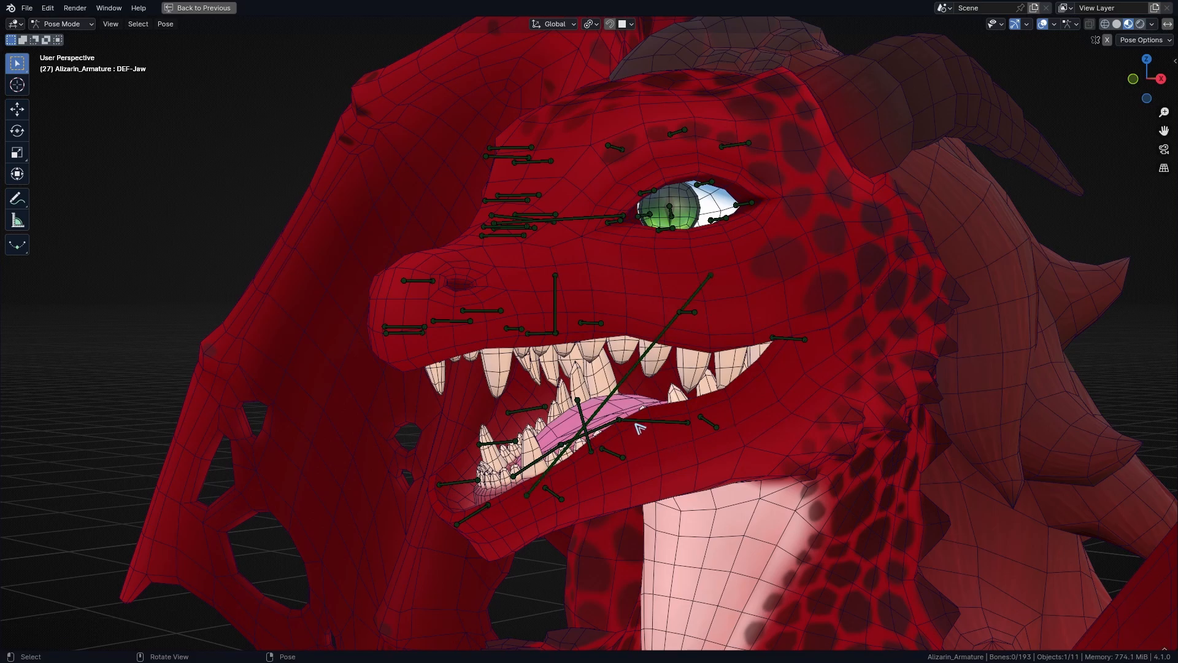
Select the three tongue bones and swing the tongue out of the open mouth with a trackball rotation
key(l)
key(period)
click(727, 458)
middle_drag(717, 465, 772, 456)
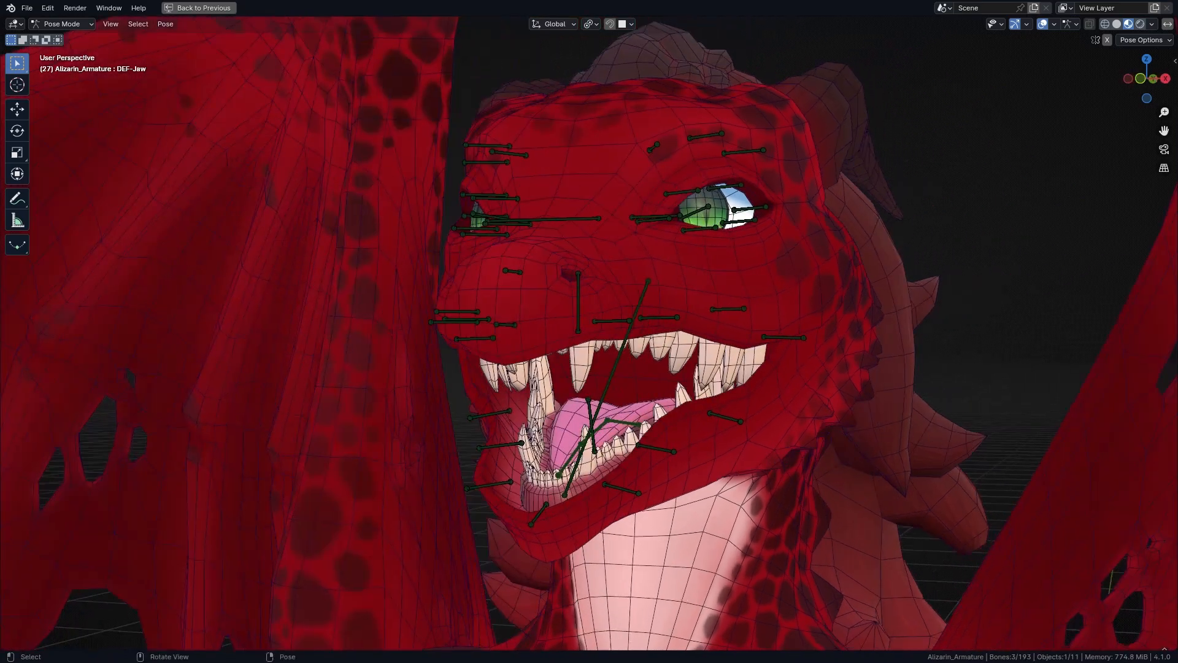
key(r)
key(r)
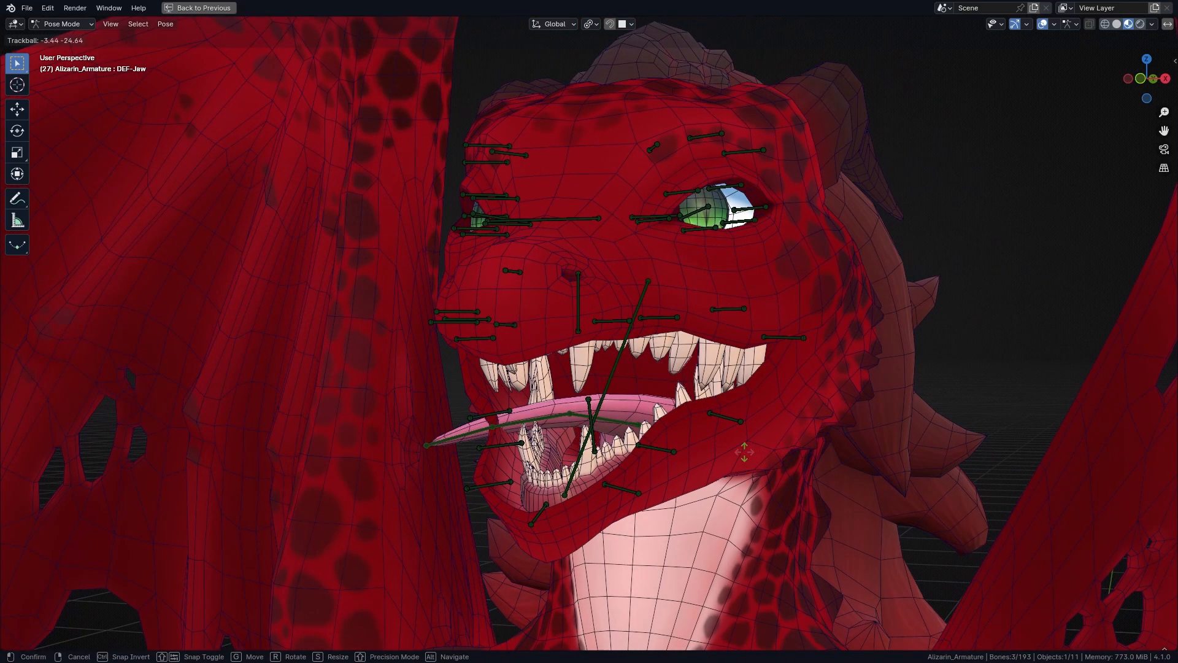
click(768, 448)
middle_drag(771, 447, 706, 427)
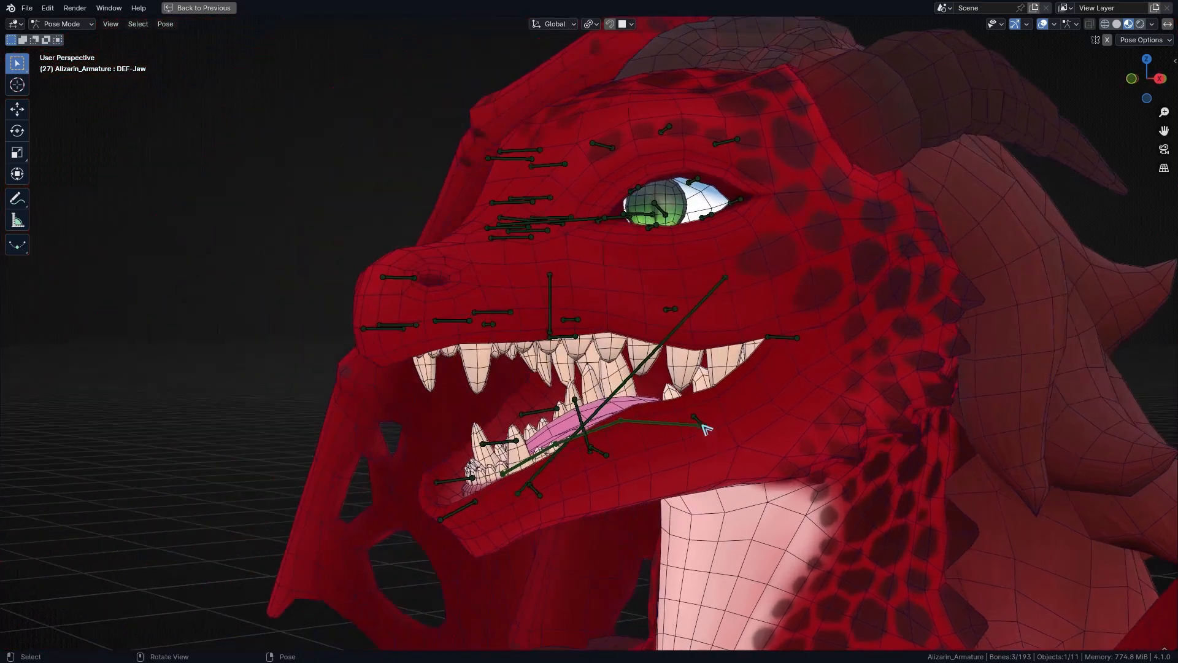
Try a trackball rotation on the left eye bone and move the upper eyelid bones down over the eye
scroll(694, 324, up, 3)
shift+middle_drag(655, 184, 709, 315)
key(r)
key(r)
right_click(679, 294)
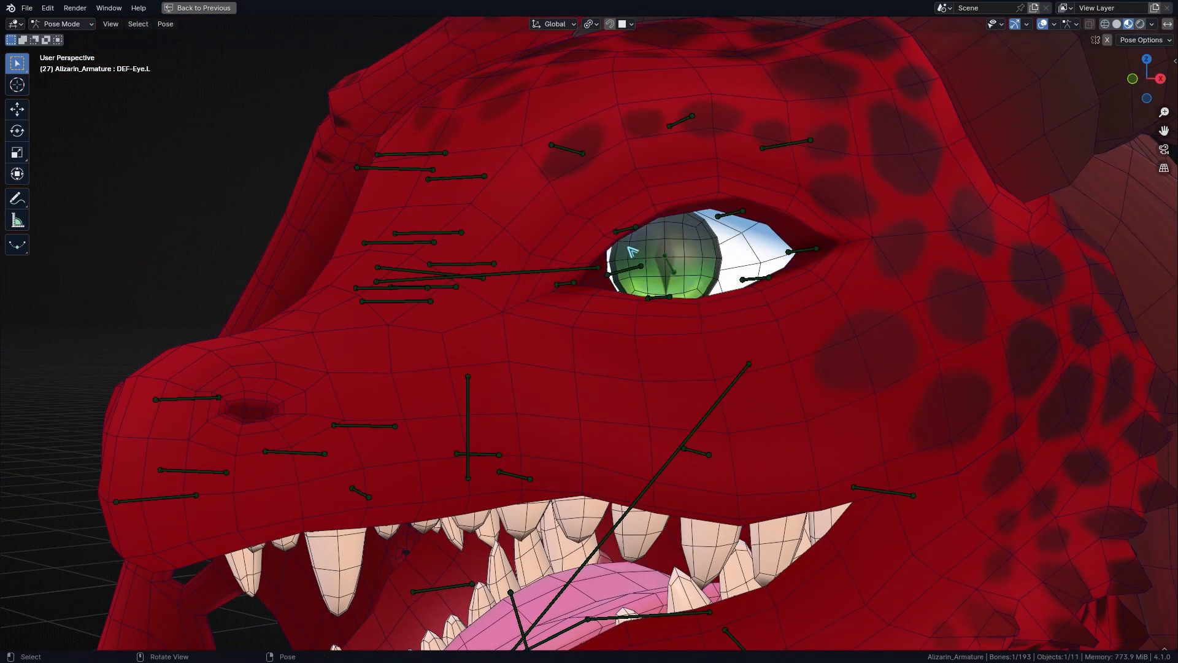
drag(631, 236, 654, 275)
drag(741, 226, 695, 280)
Reset the rotation and location of every visible bone so the mouth and eyelids return to rest
key(a)
key(alt+r)
key(alt+g)
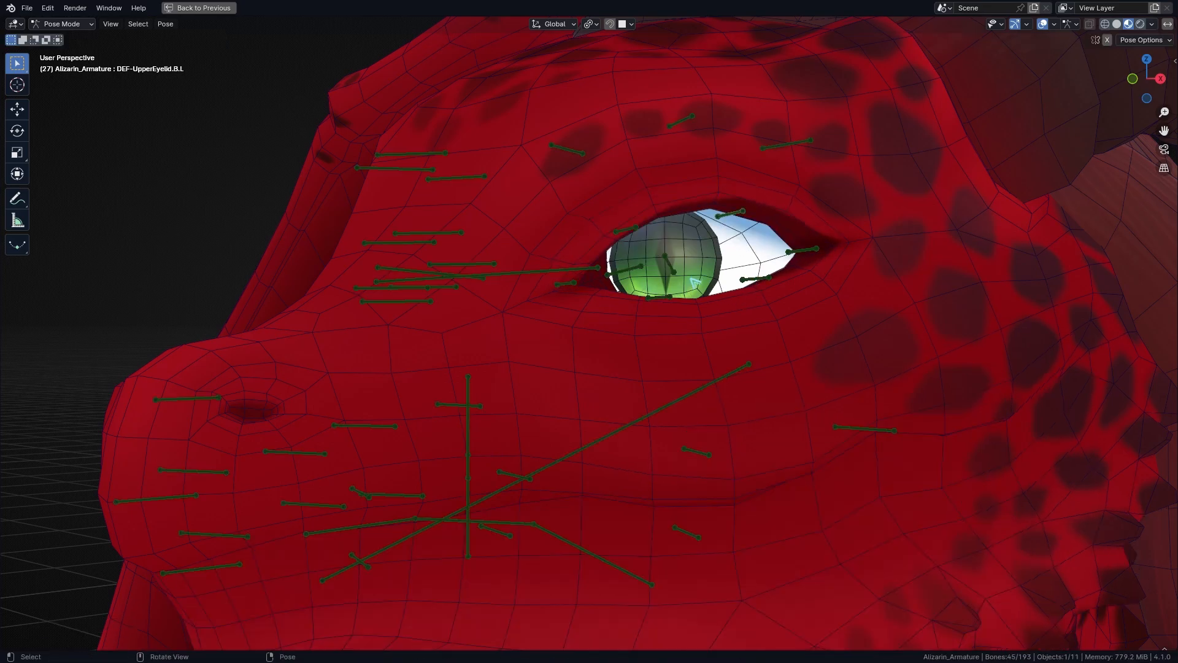
Try sweeping the left nictitating membrane across the eye by rotating its bone around the local Z axis
shift+middle_drag(692, 287, 749, 341)
click(636, 300)
shift+middle_drag(756, 344, 725, 346)
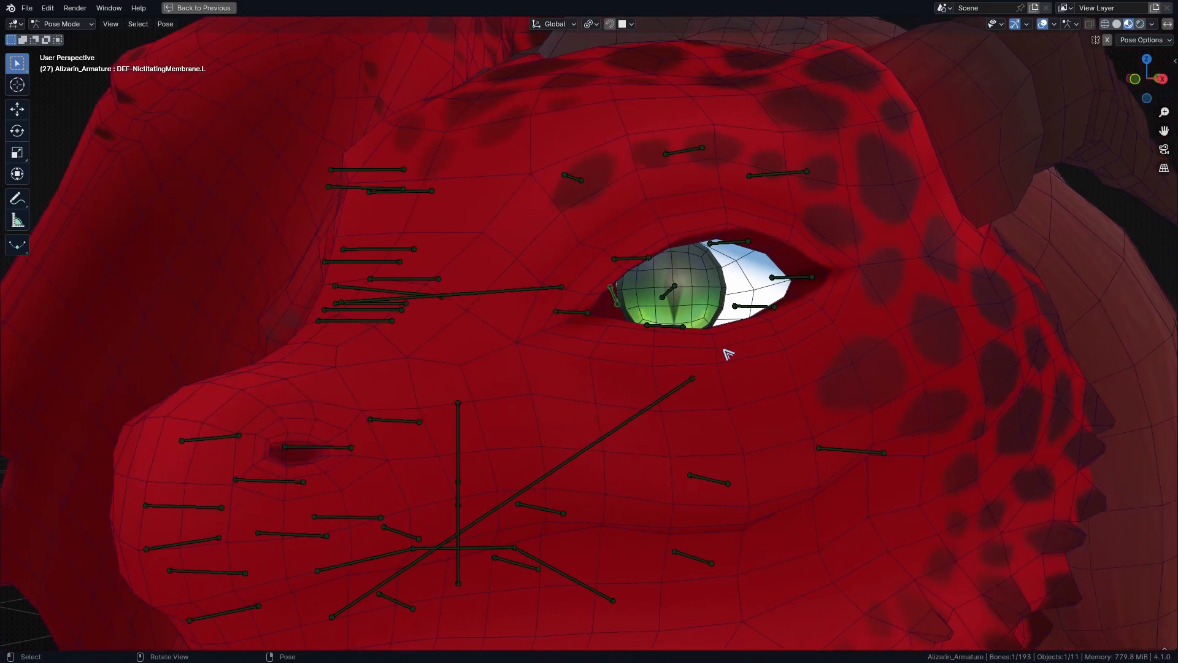
key(r)
key(z)
key(z)
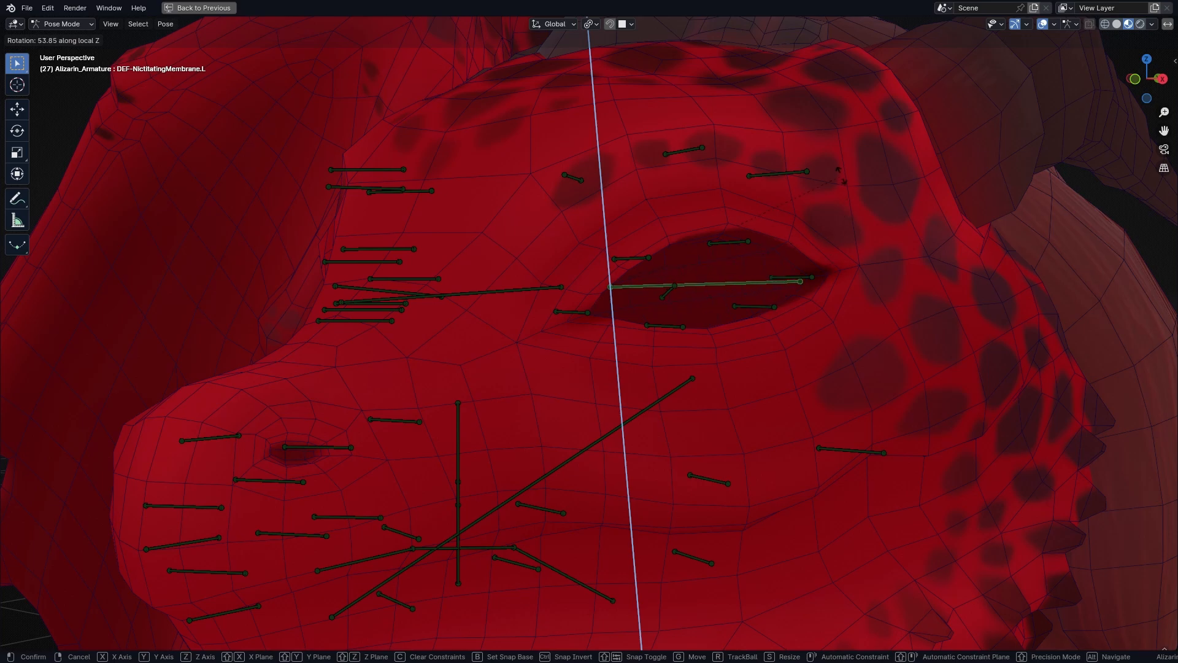
click(732, 386)
Restore the full workspace with the eyelid shape keys in view and rotate the left nictitating membrane bone around its local Z axis
key(ctrl+alt+space)
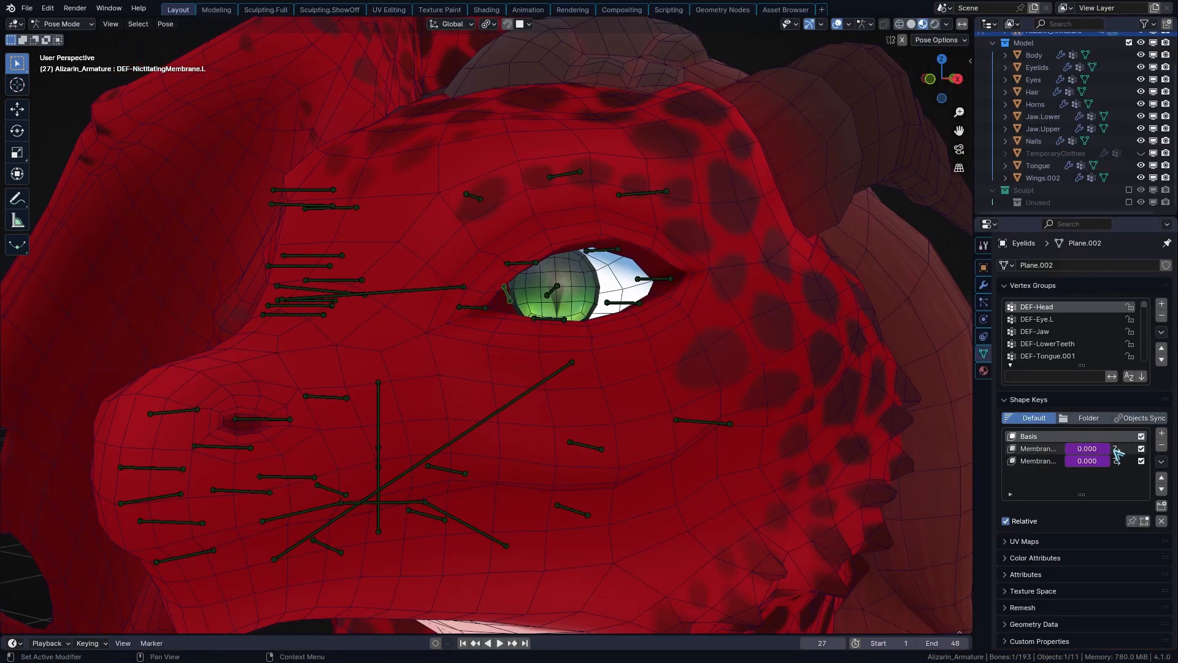
key(r)
key(z)
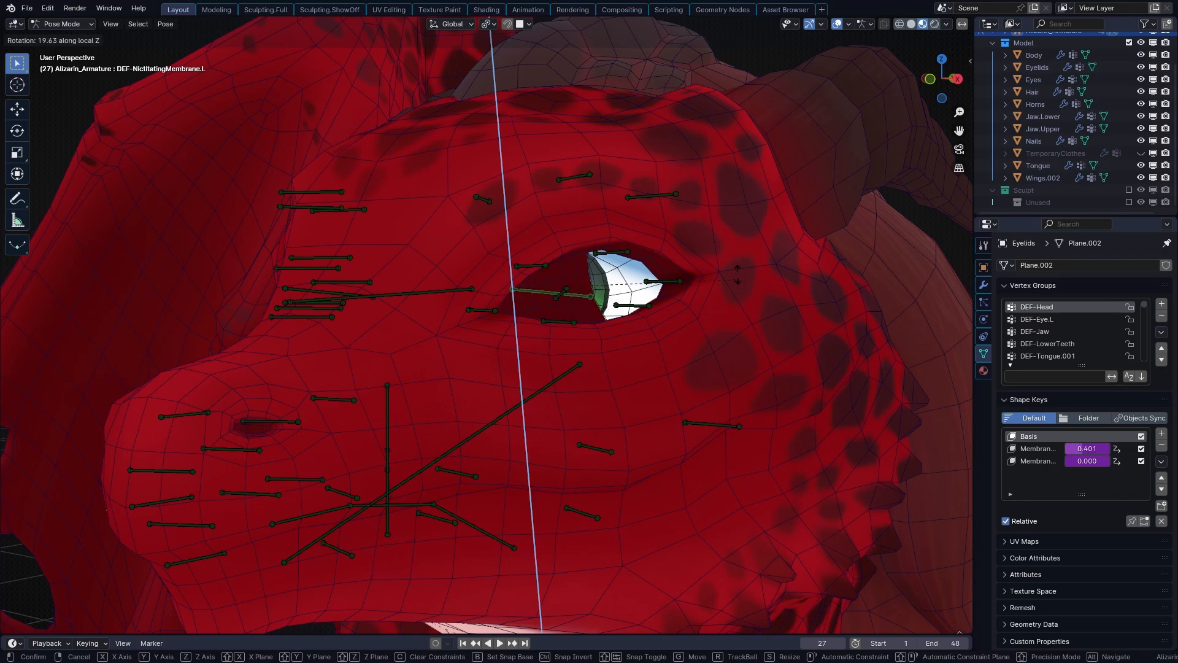